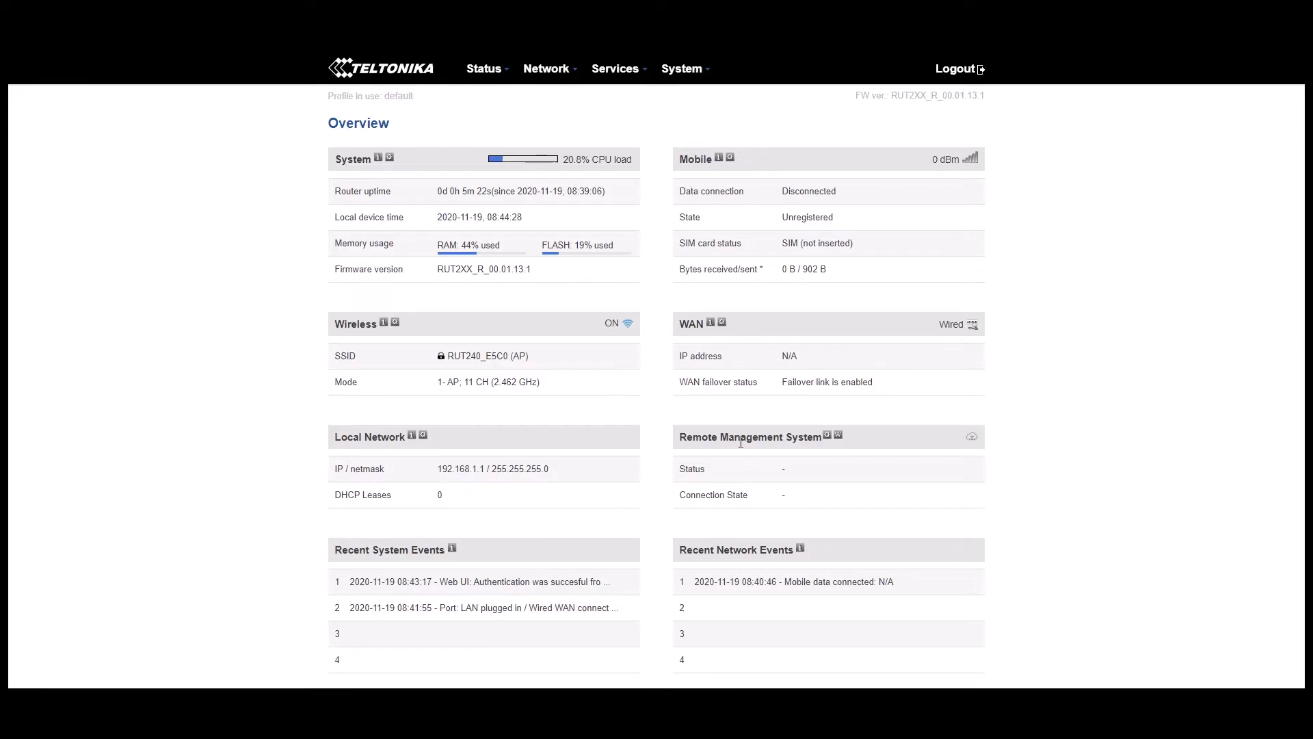
Look over the router's status overview and open the system information page.
scroll(740, 442, down, 1)
scroll(757, 370, up, 1)
mouse_move(503, 72)
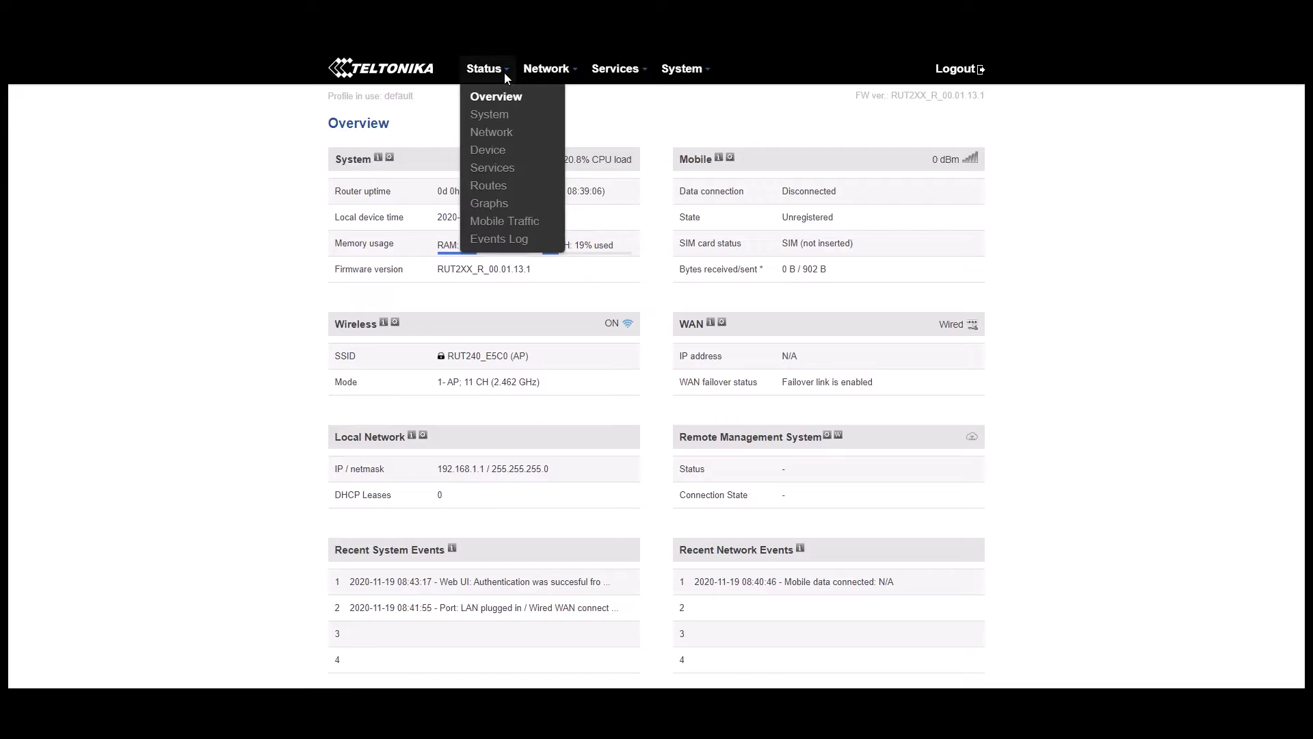
click(495, 118)
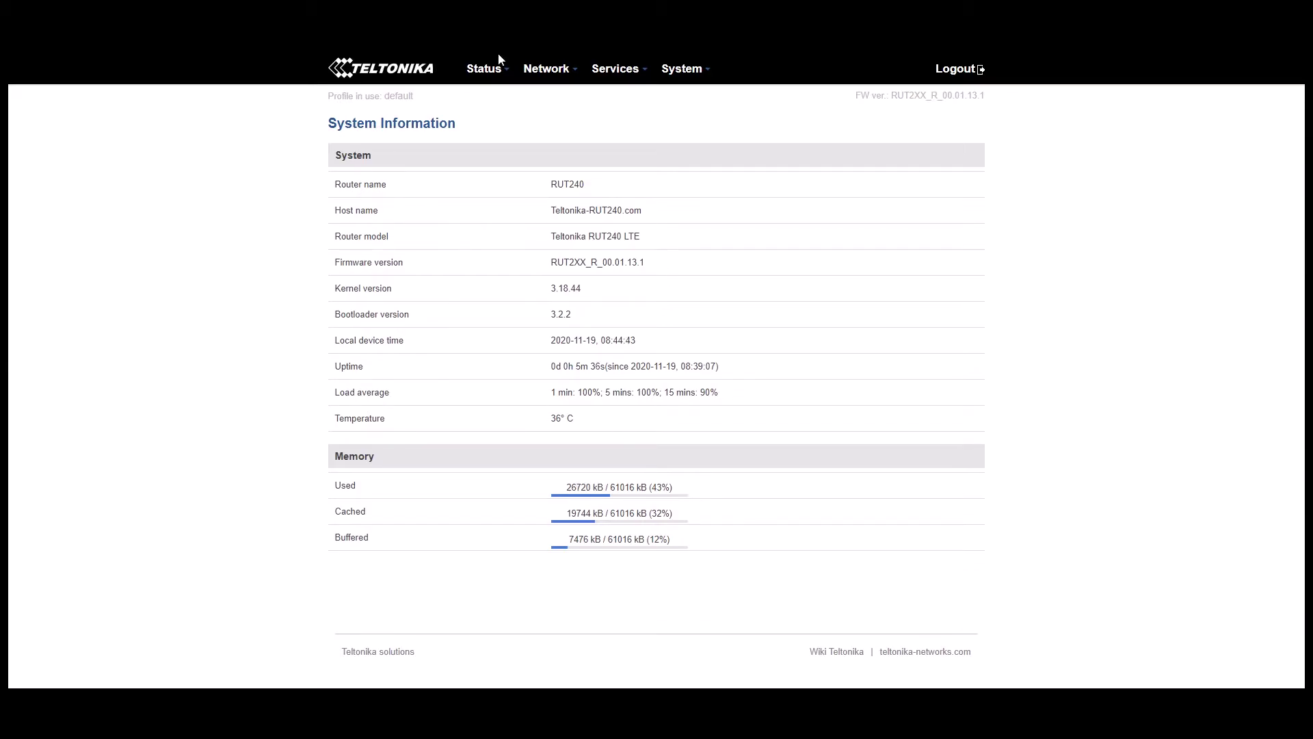
Review the network status information for the mobile, WAN, LAN and wireless connections.
mouse_move(502, 67)
click(484, 135)
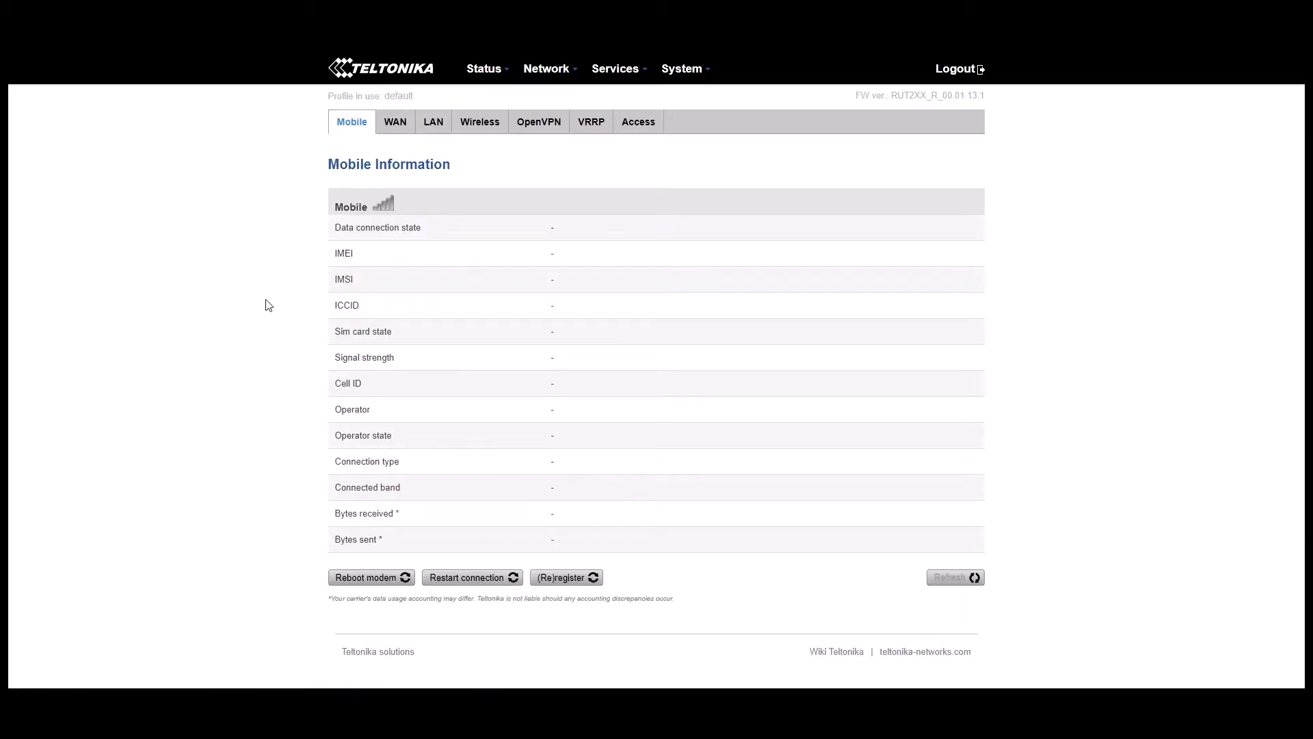
click(390, 125)
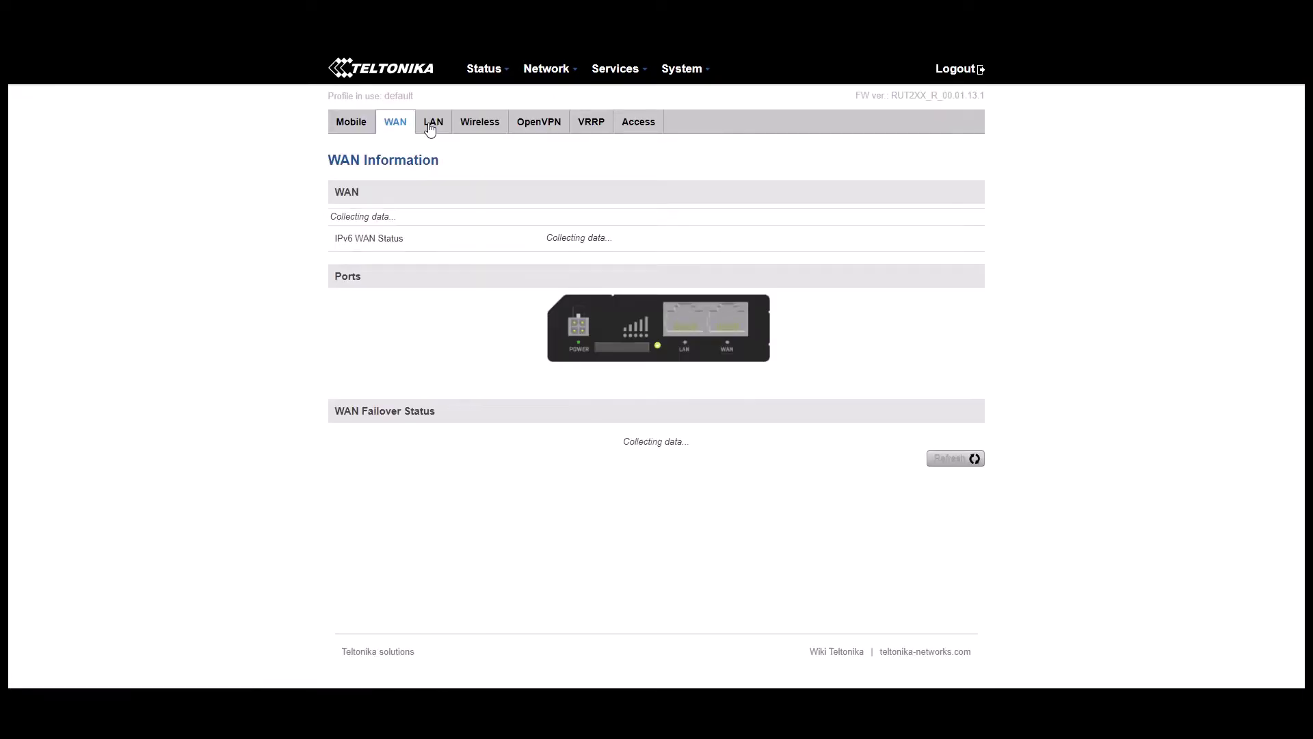
click(430, 126)
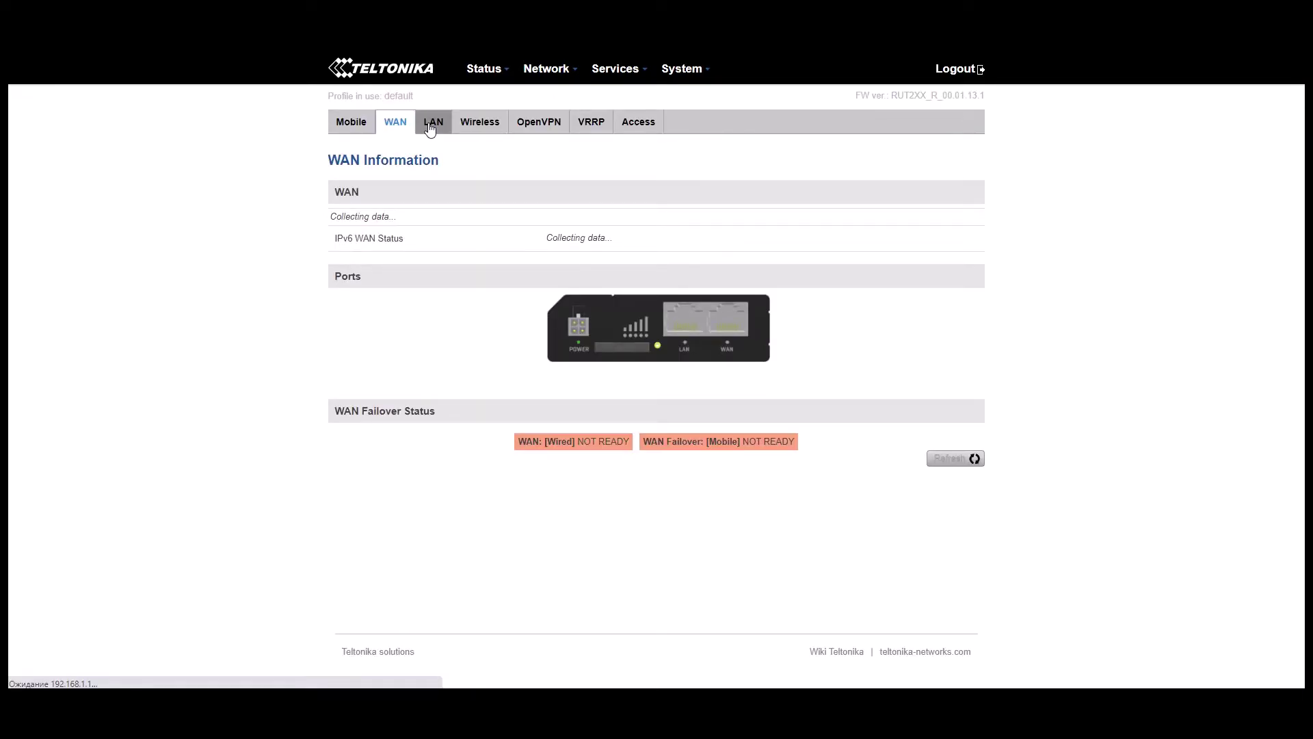
click(443, 121)
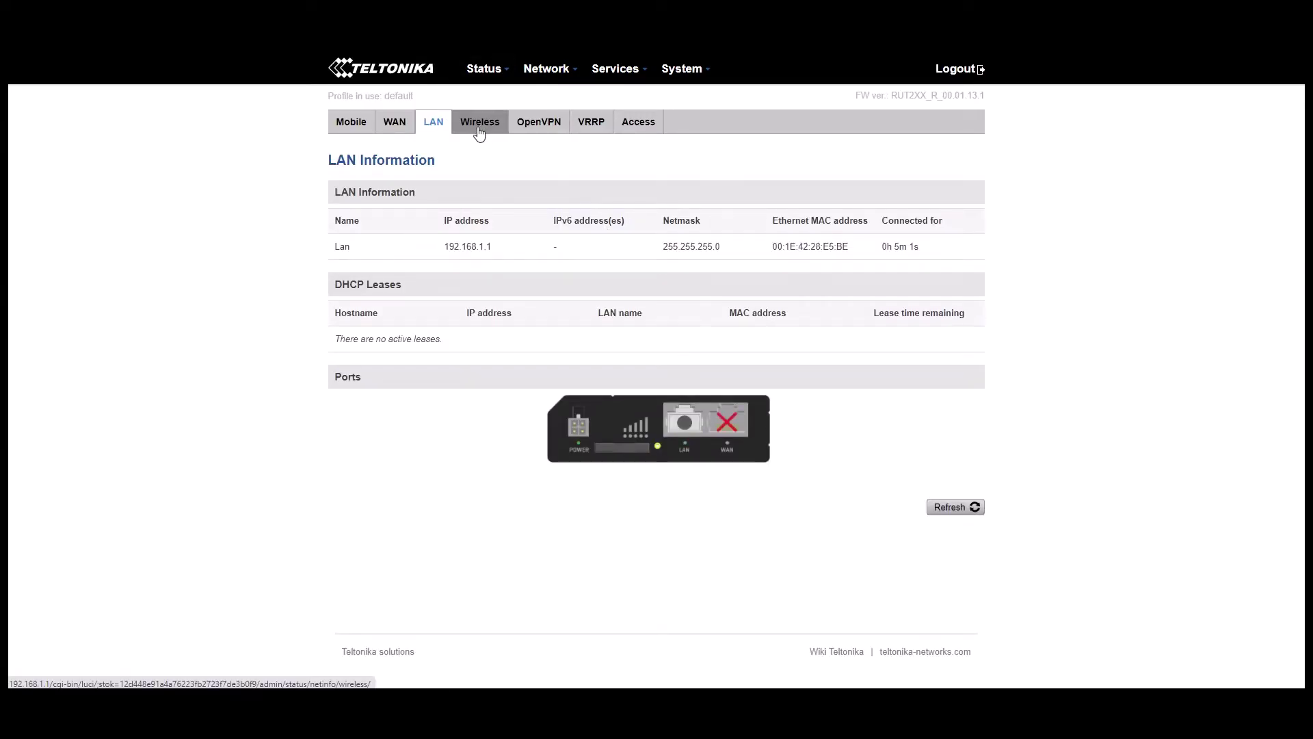
click(478, 125)
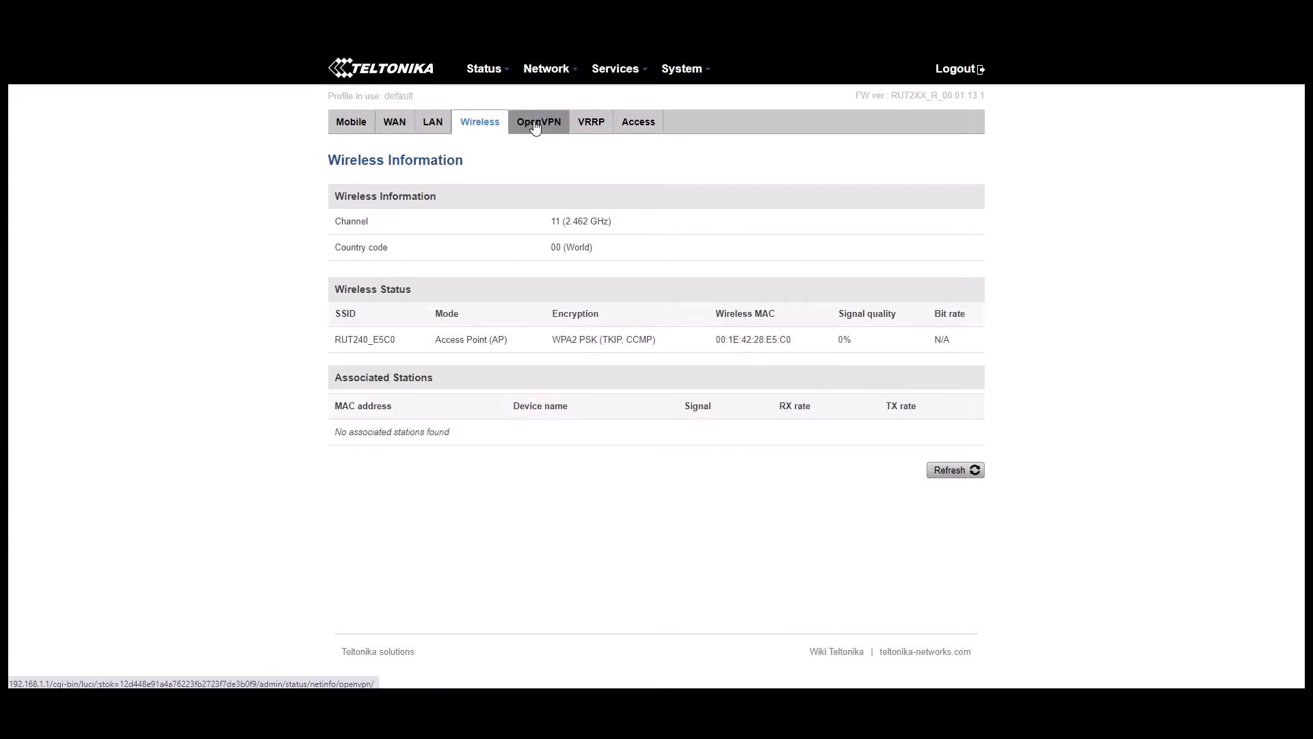
Review the status pages for device information, services and routes.
mouse_move(476, 66)
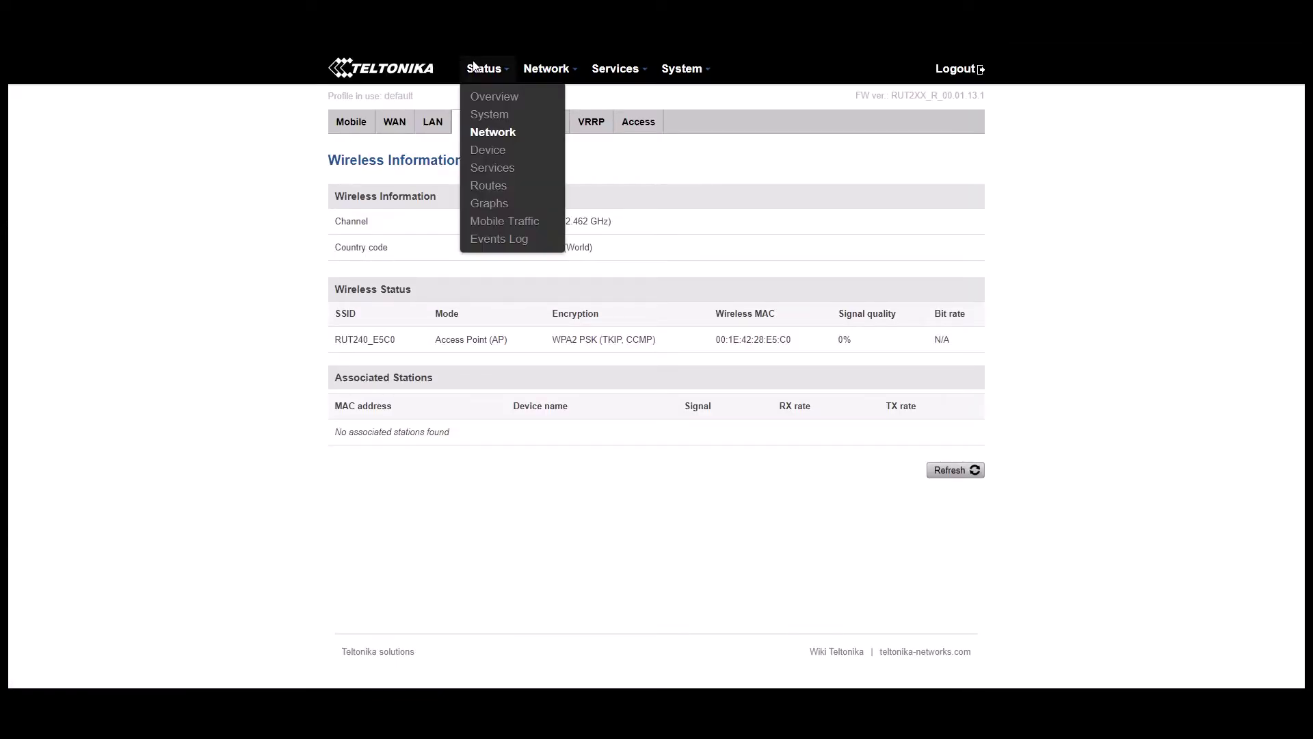
click(497, 156)
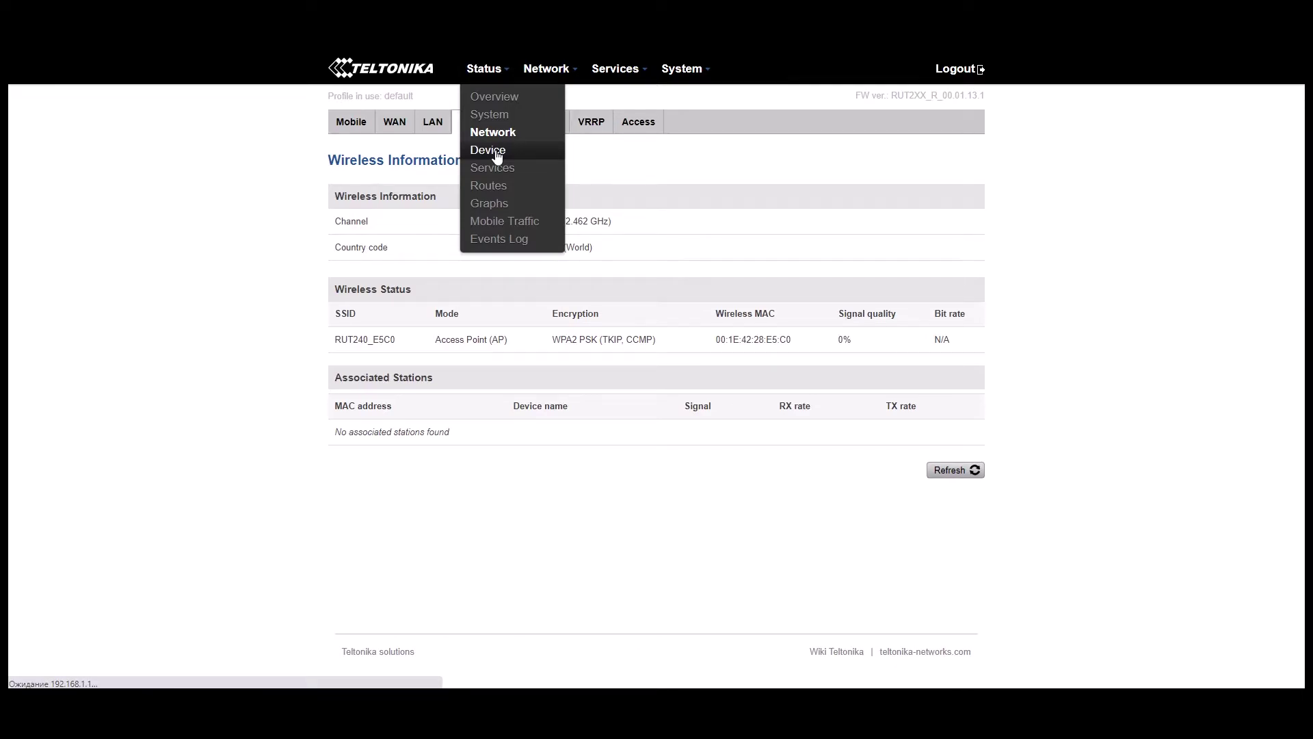
mouse_move(495, 67)
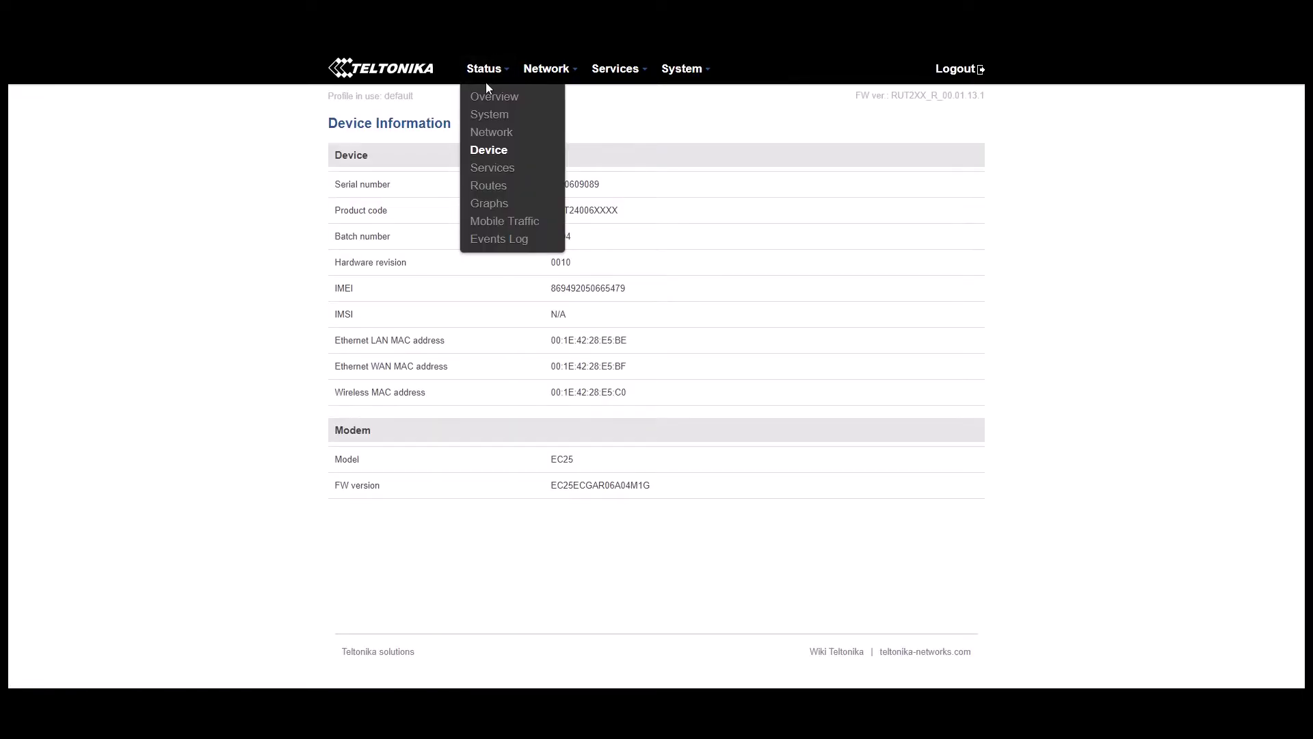
click(507, 171)
mouse_move(530, 74)
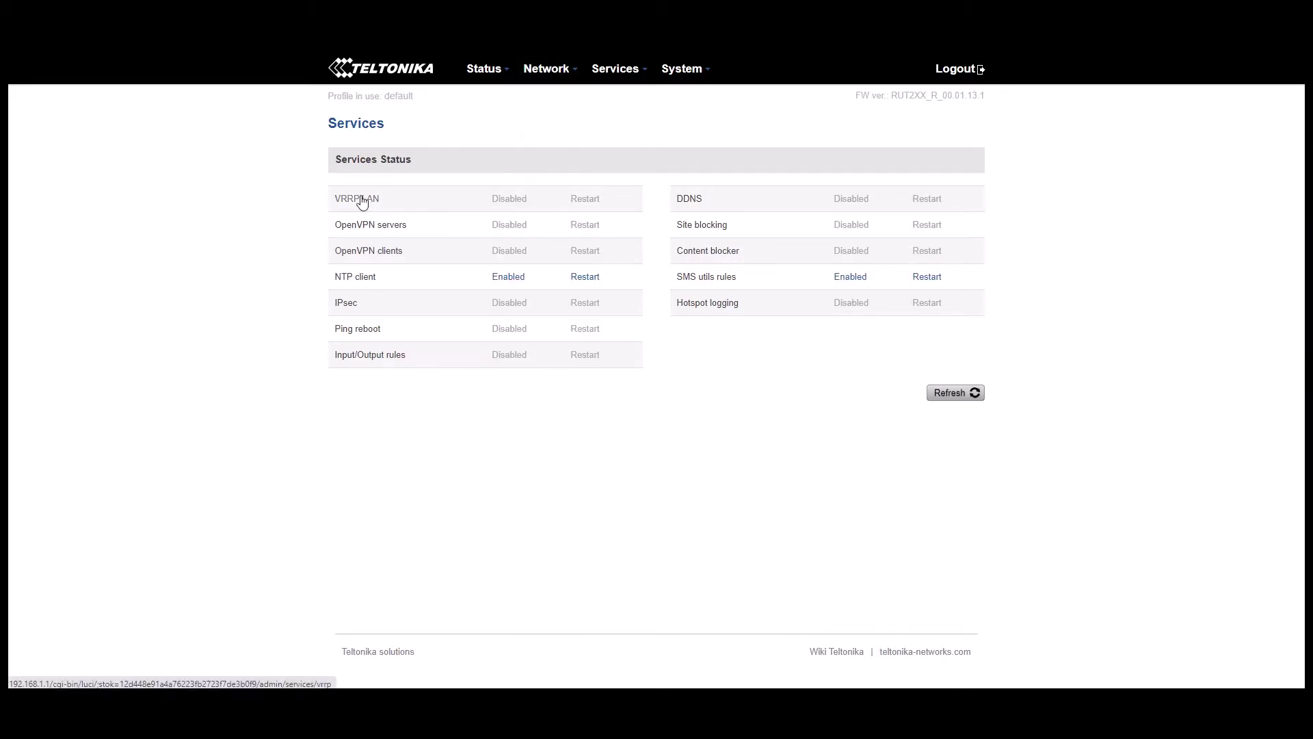
mouse_move(363, 203)
click(500, 189)
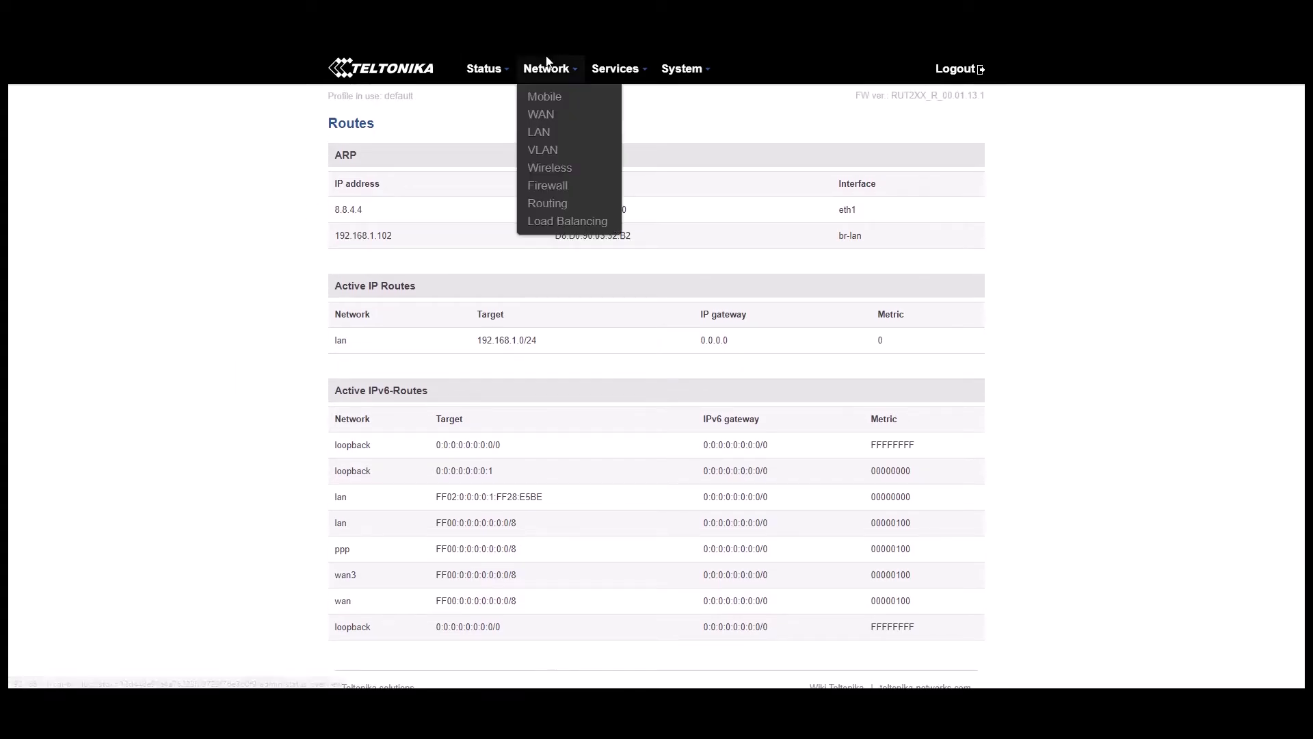
Examine the general mobile configuration for SIM 1 and open the network operators settings.
click(559, 100)
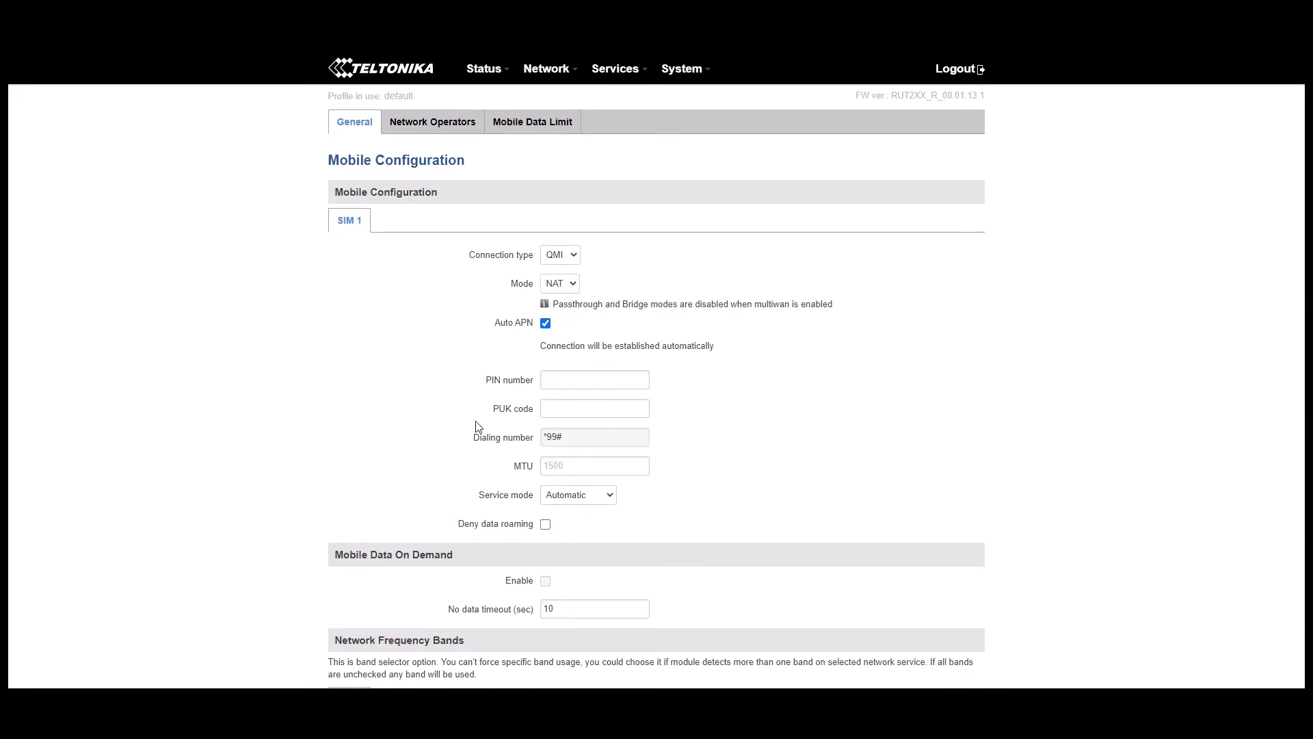
scroll(477, 425, down, 4)
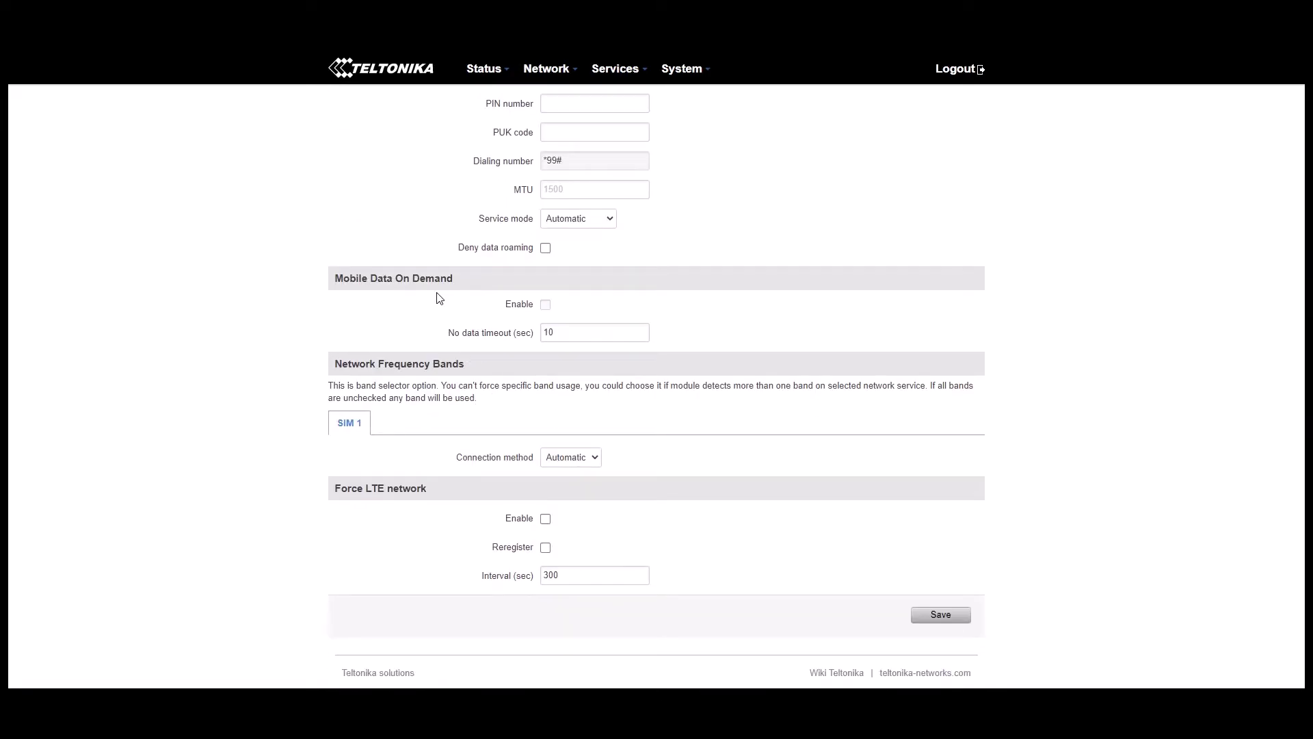
scroll(490, 504, up, 4)
mouse_move(508, 122)
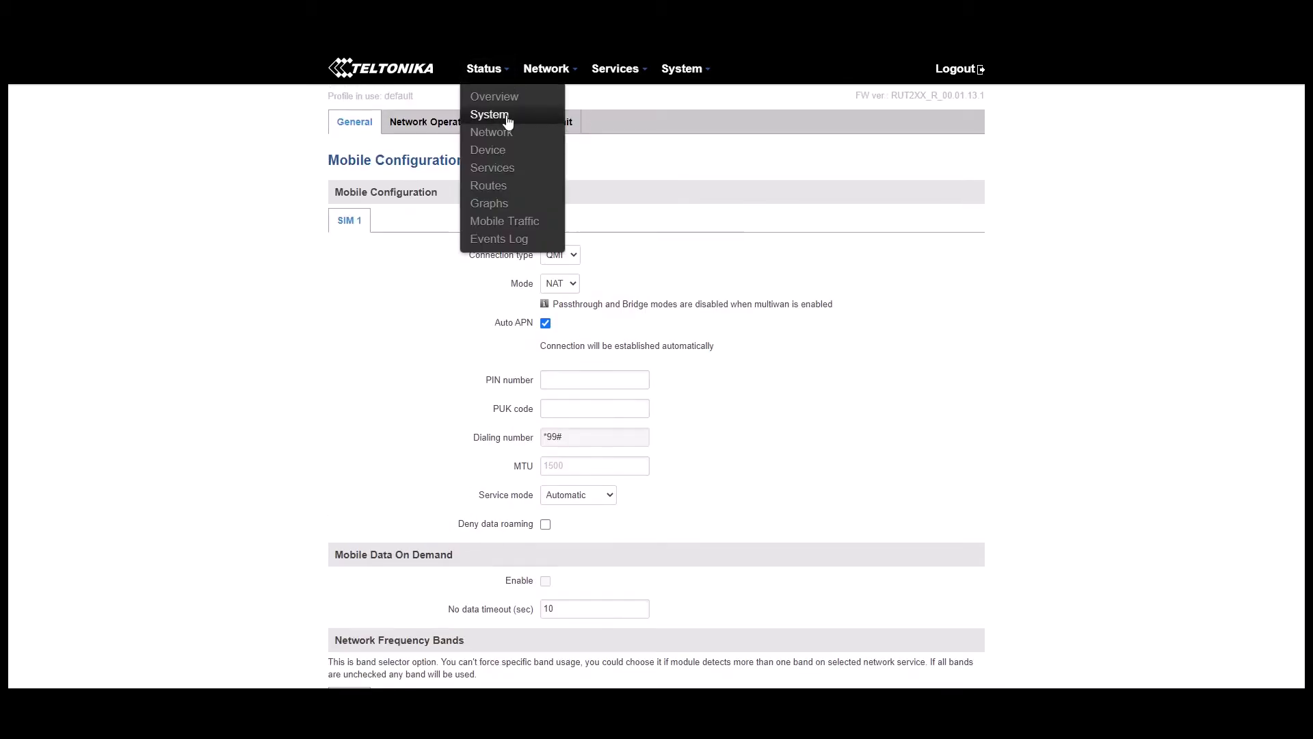
click(441, 126)
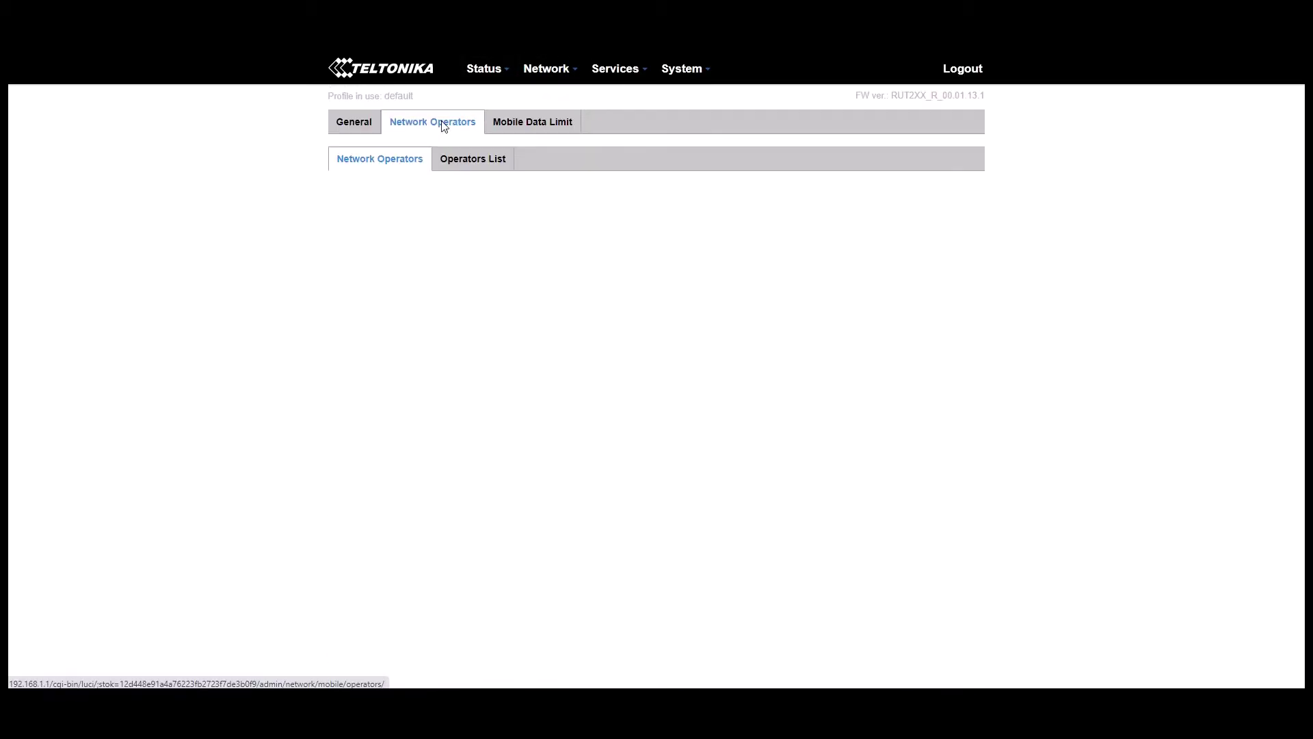
Examine the WAN operation modes and the LAN configuration, including its DHCP server and advanced settings.
mouse_move(535, 80)
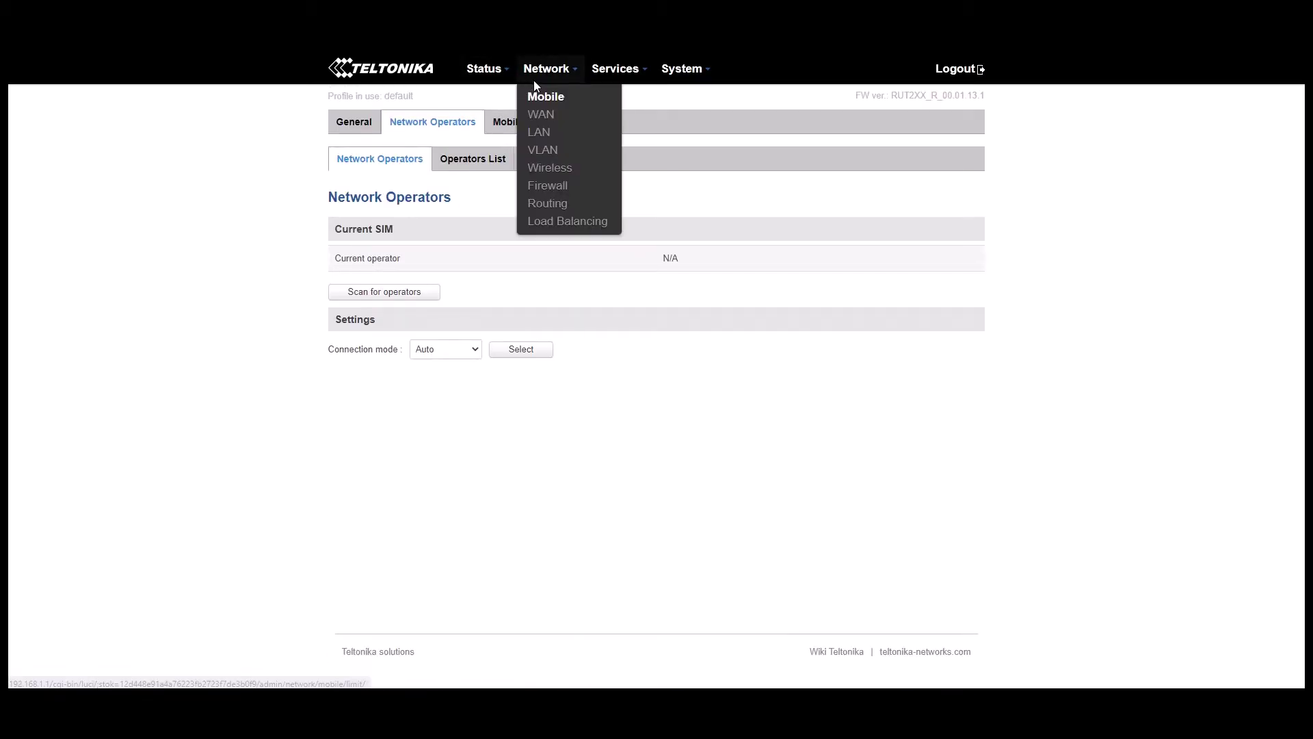
click(547, 115)
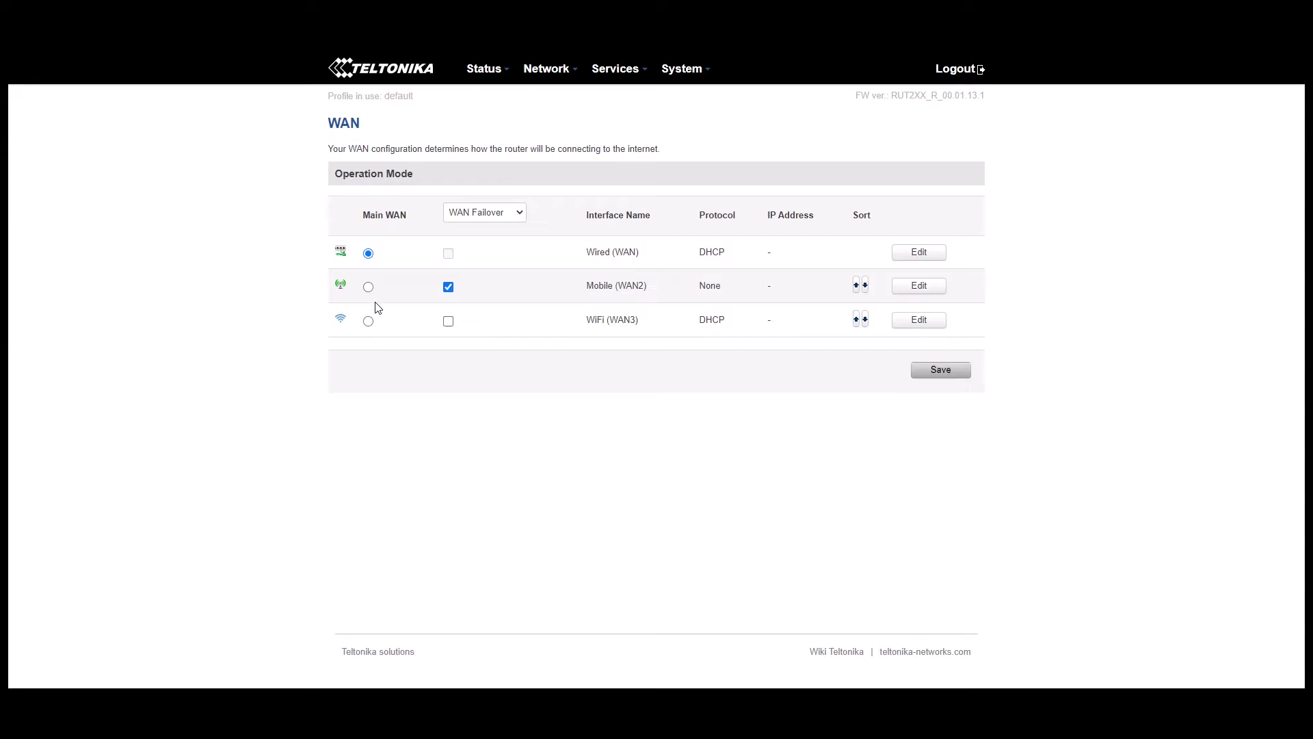
mouse_move(547, 68)
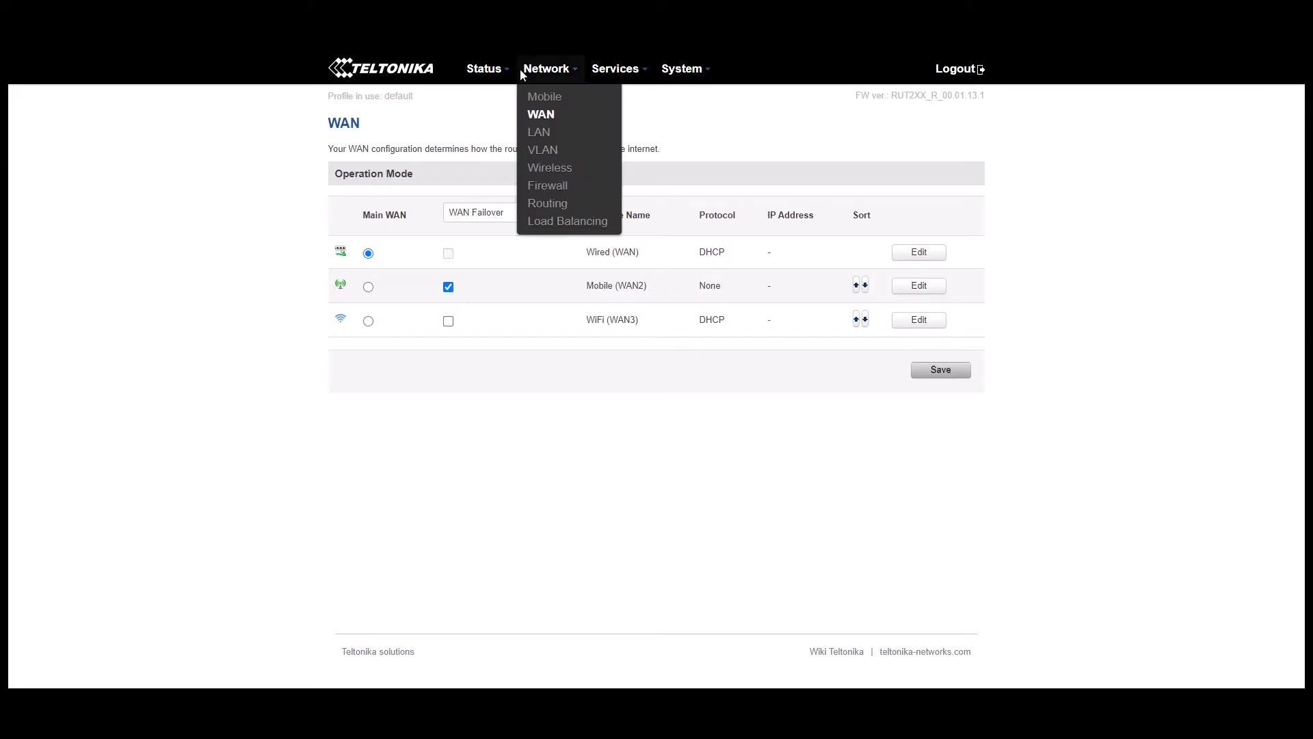
click(559, 132)
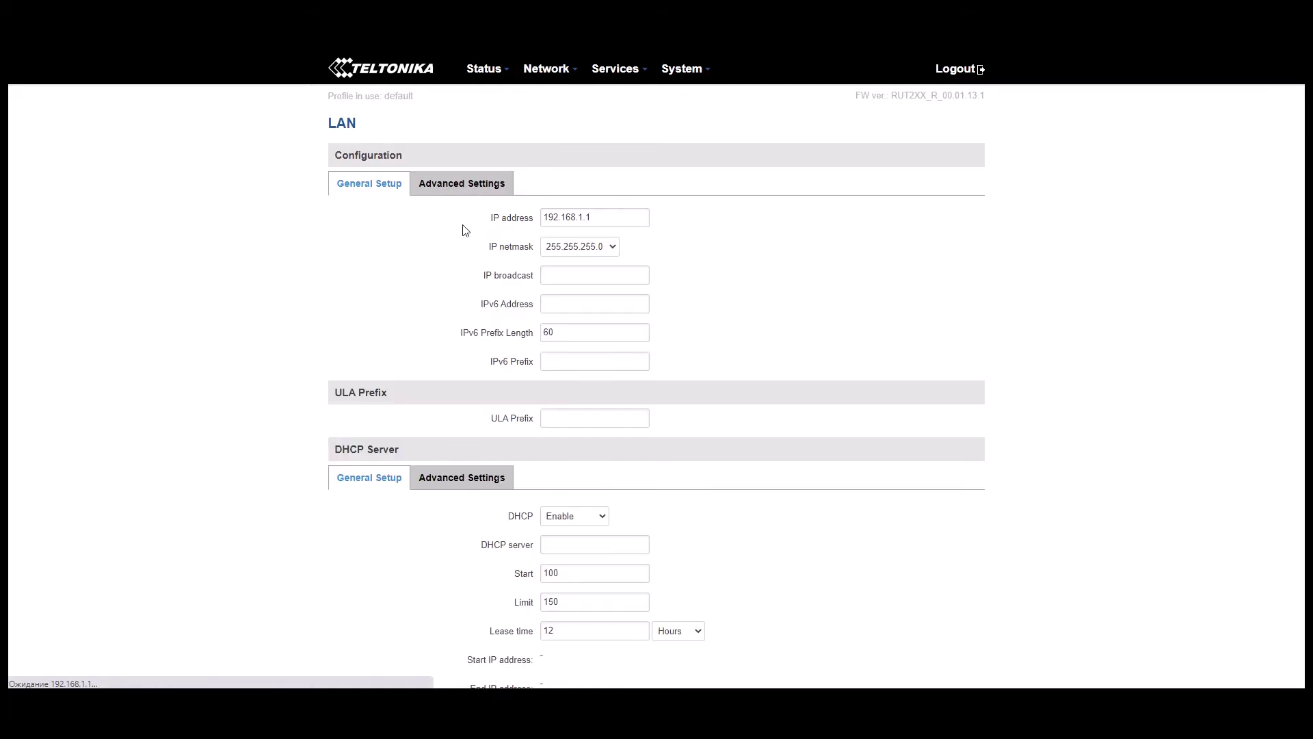
scroll(420, 275, down, 2)
scroll(424, 269, up, 1)
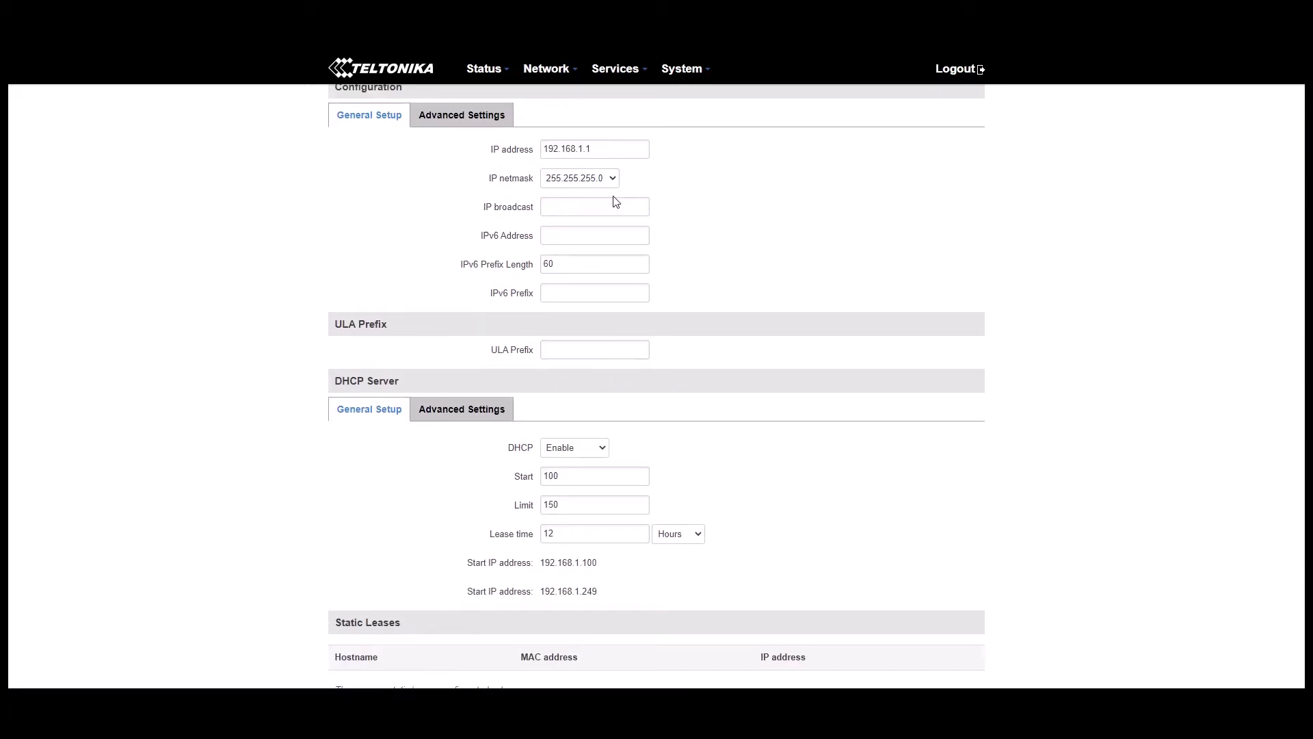
scroll(751, 214, down, 4)
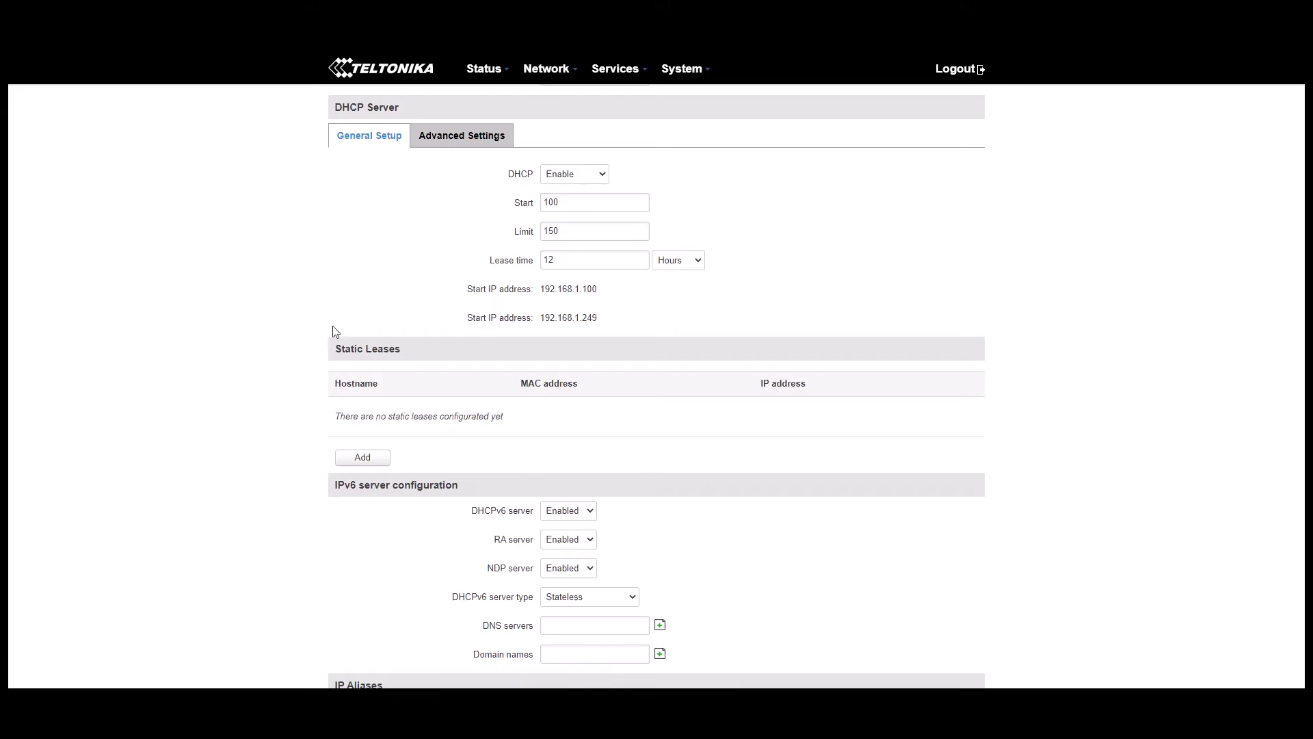
scroll(314, 283, down, 3)
scroll(314, 282, up, 8)
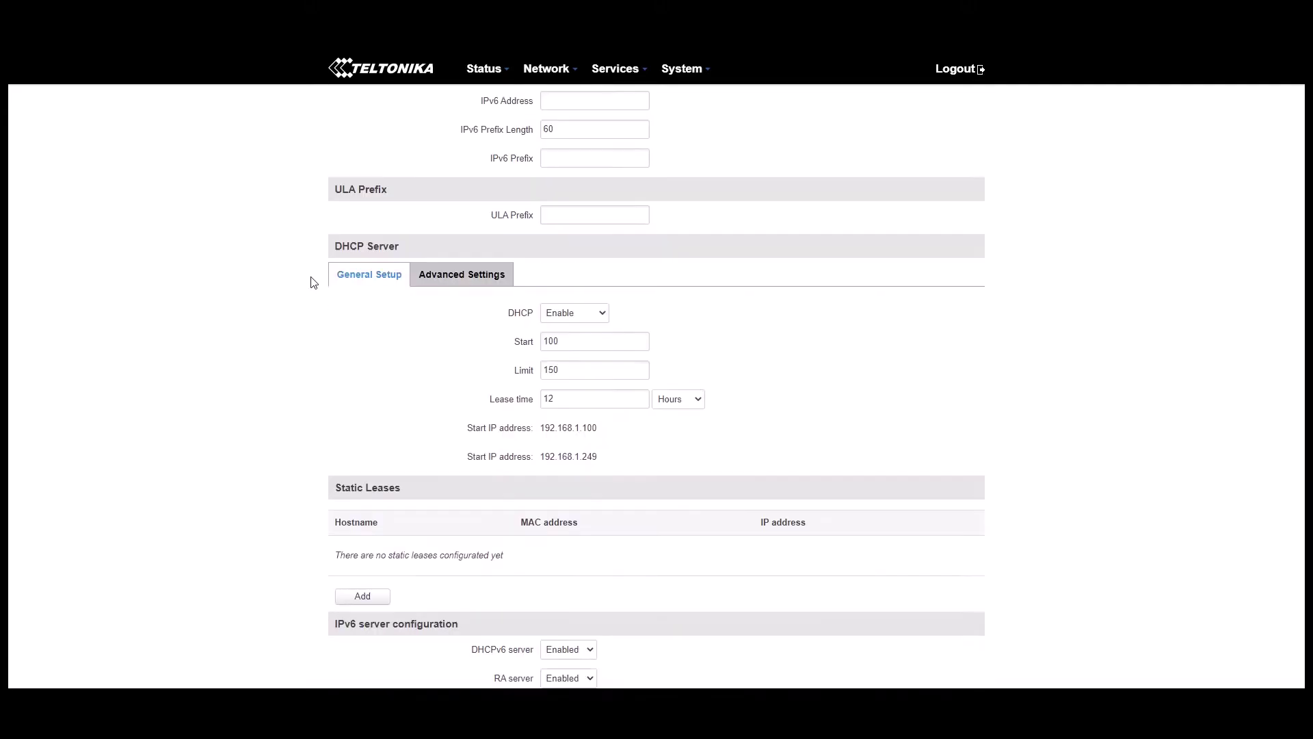
click(454, 188)
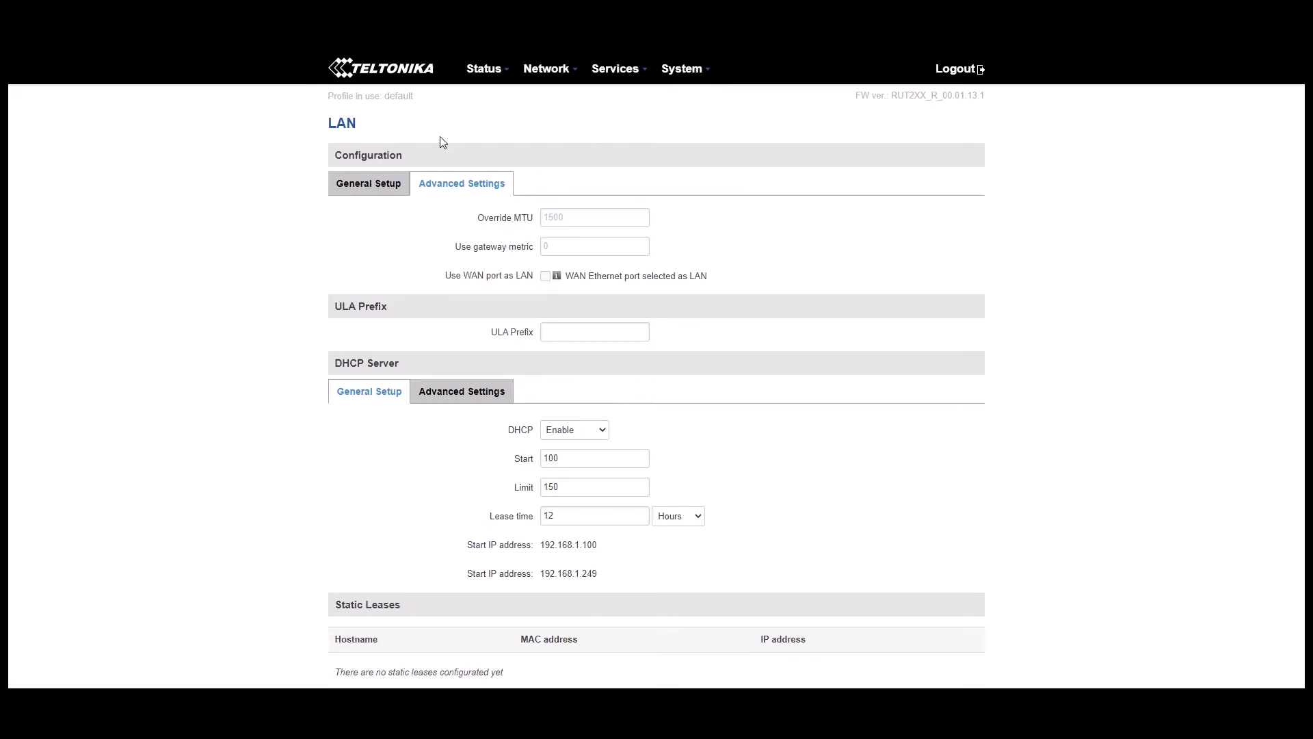
View the VLAN networks configuration and the wireless access point configuration.
mouse_move(546, 68)
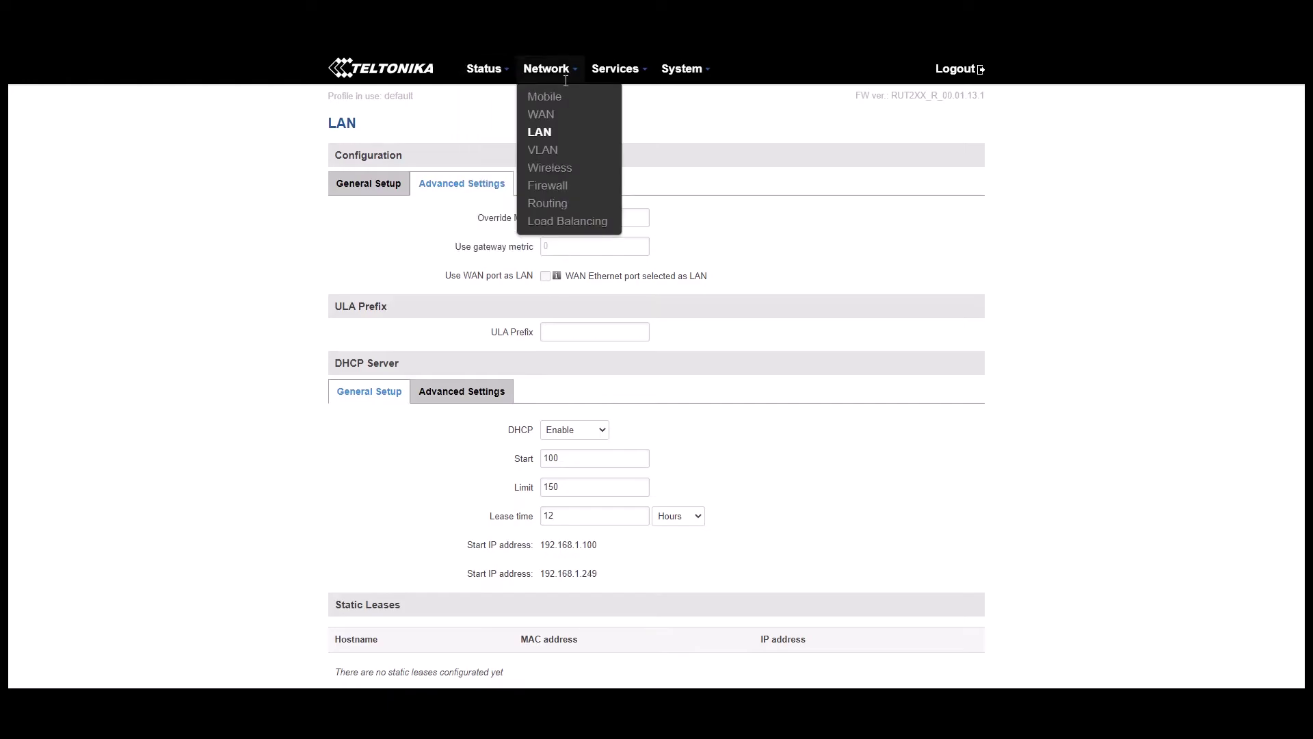
click(548, 151)
mouse_move(570, 56)
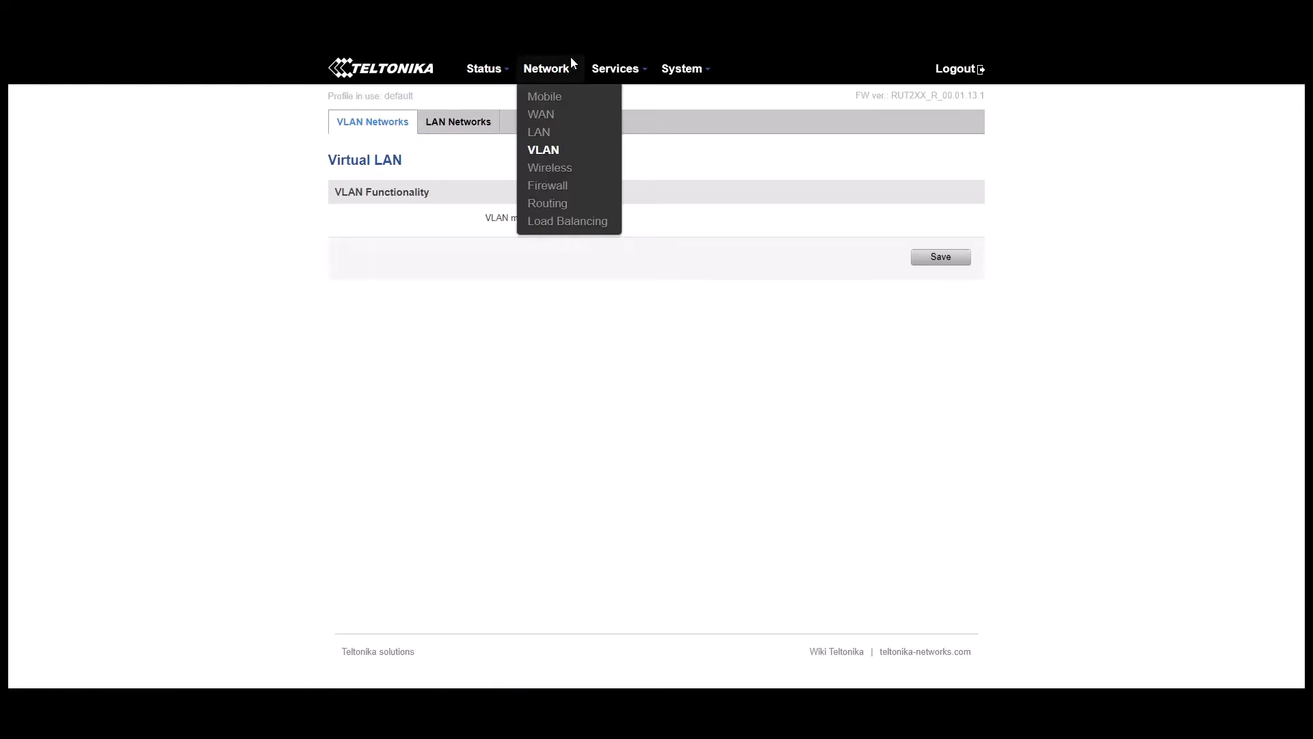
click(578, 171)
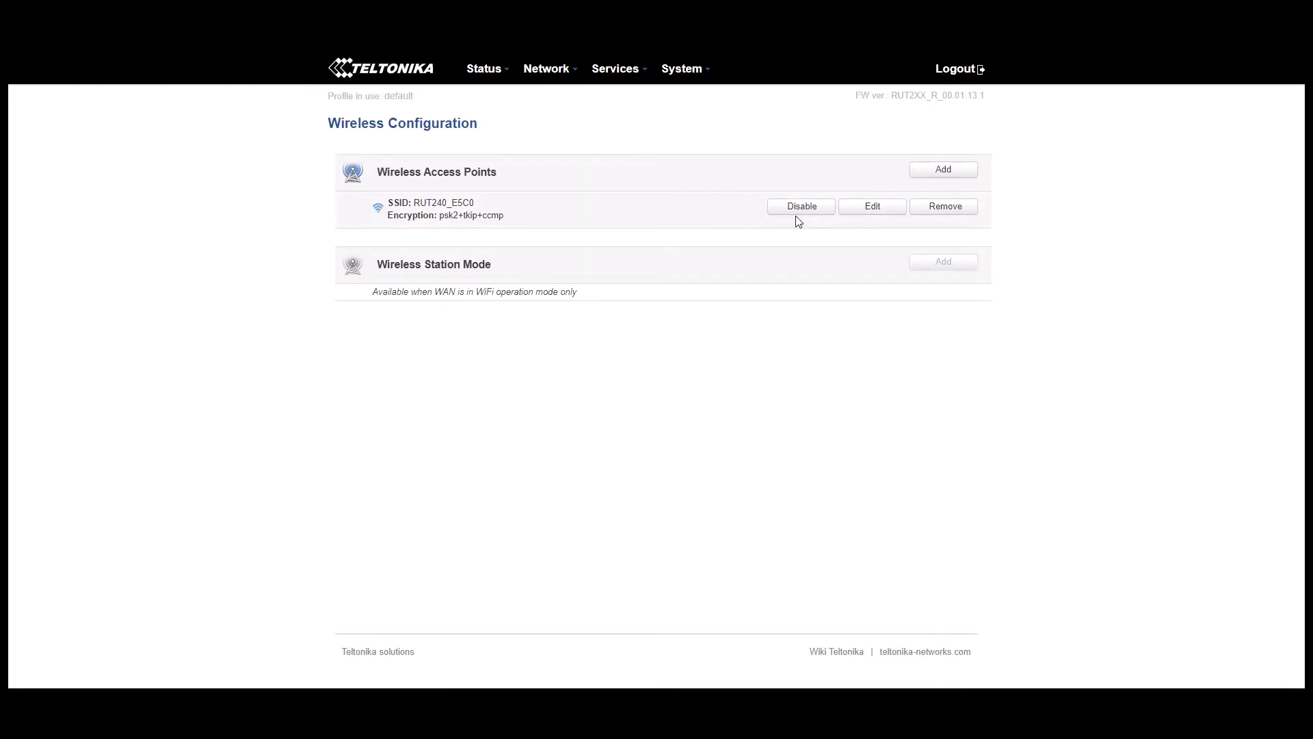
Examine the firewall's general settings, DMZ configuration and zone forwarding rules.
mouse_move(547, 68)
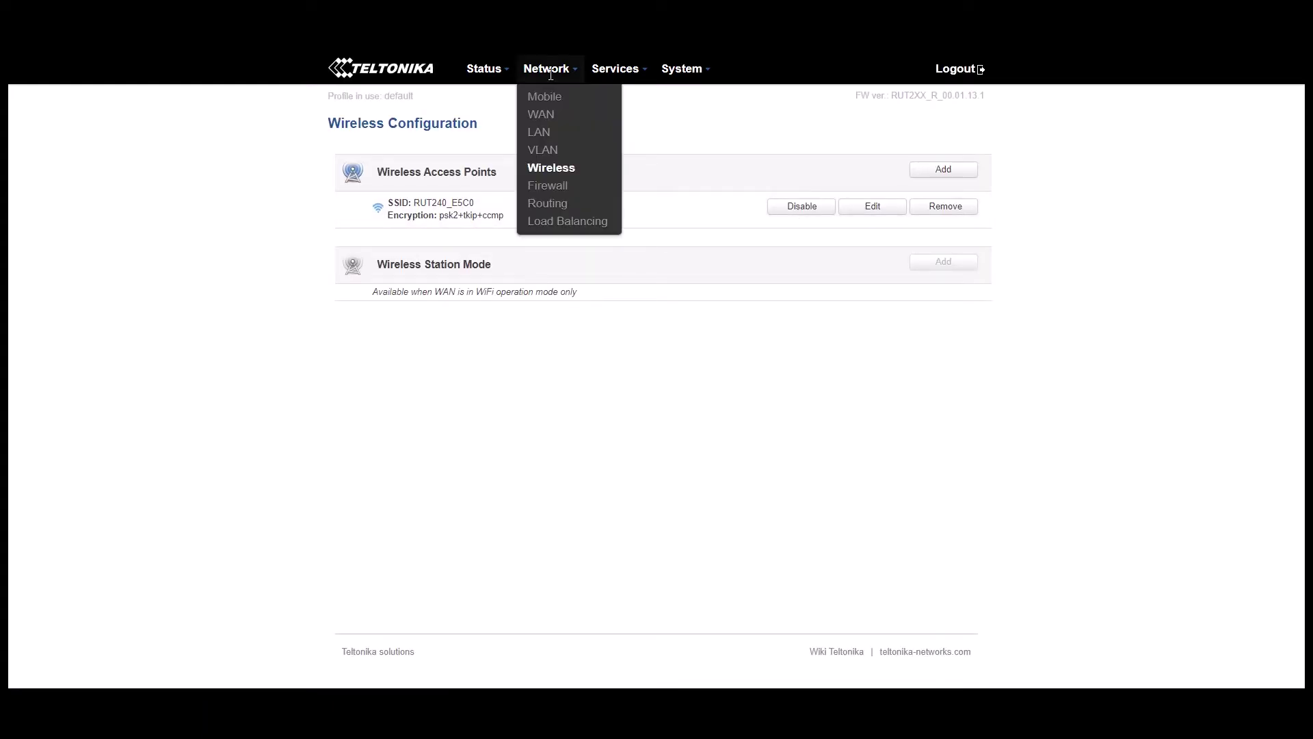
click(572, 187)
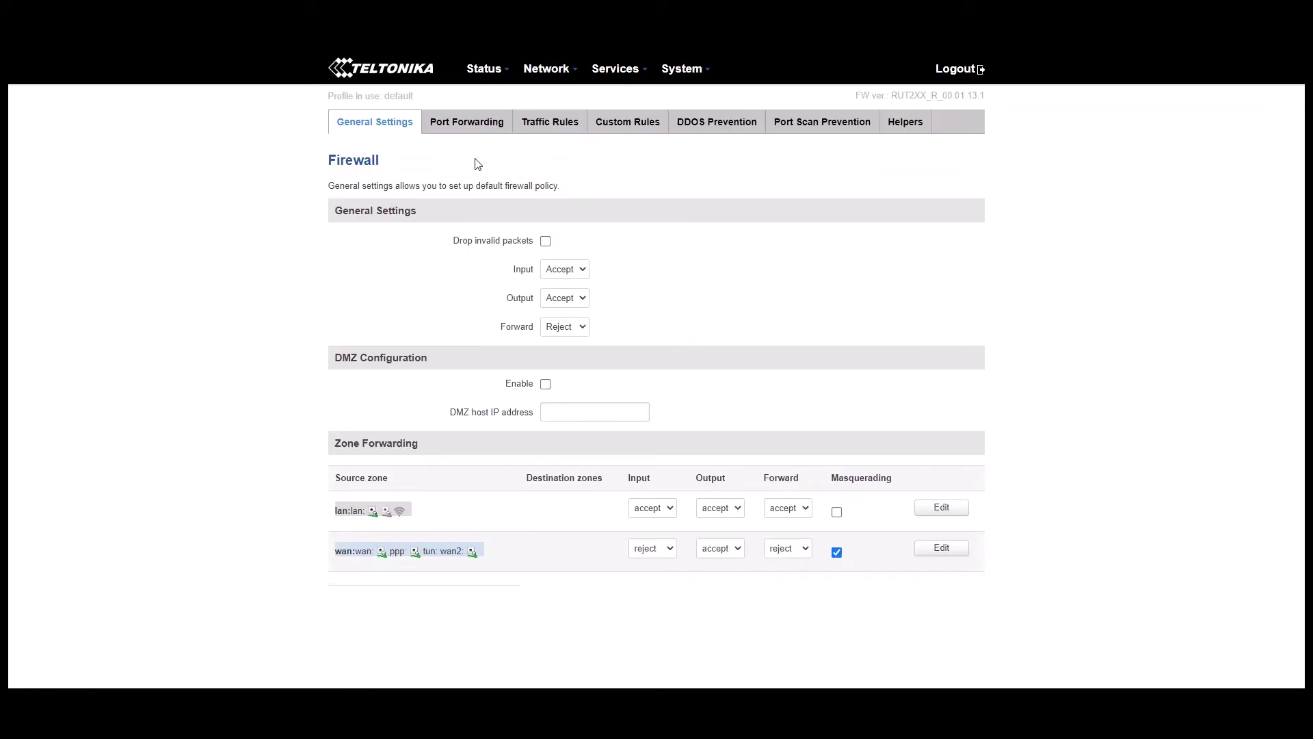
scroll(260, 354, down, 2)
scroll(260, 354, down, 1)
scroll(260, 354, up, 3)
scroll(260, 354, down, 3)
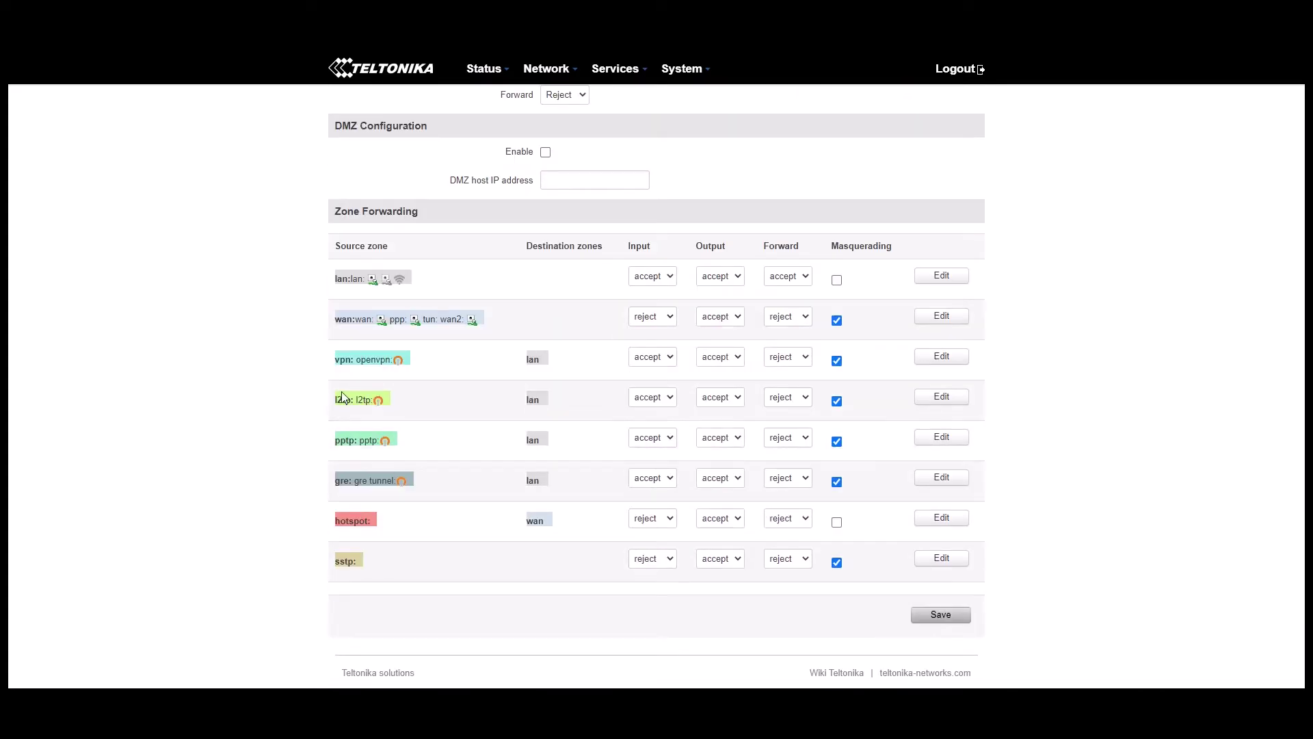
scroll(613, 355, up, 3)
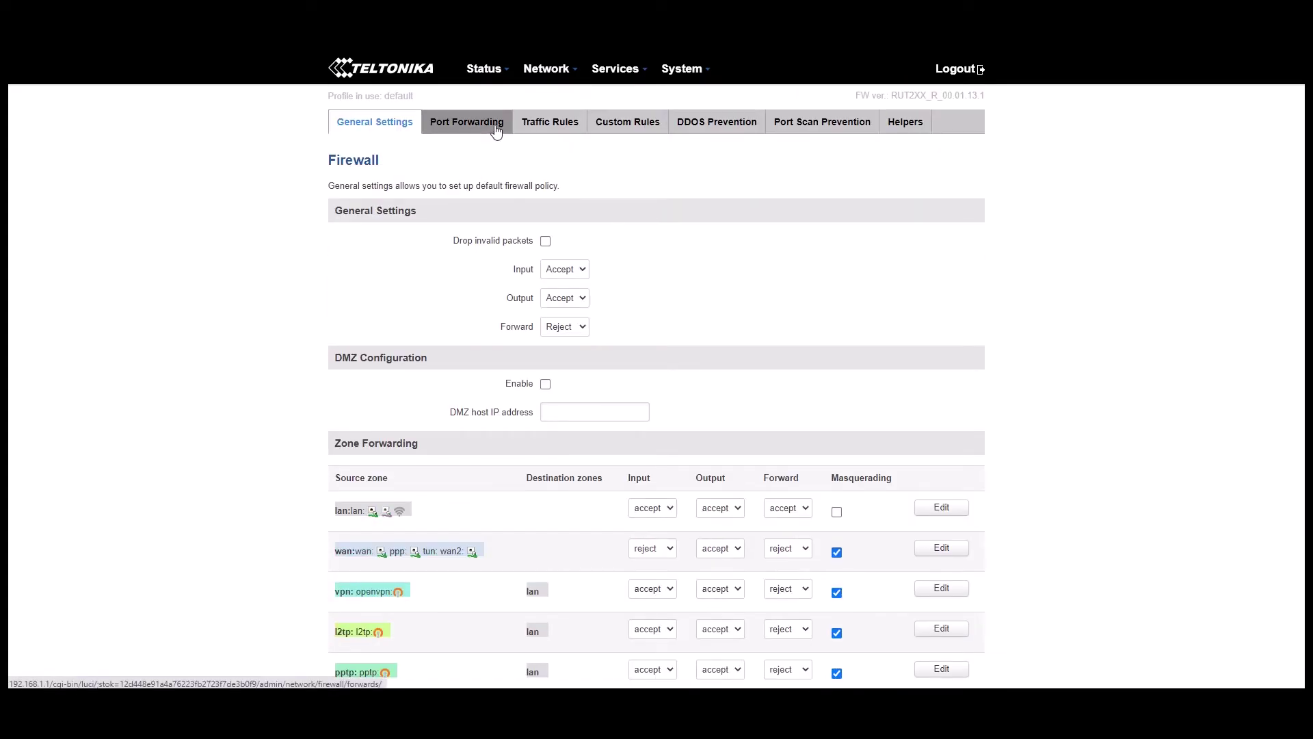
Review the firewall's port forwarding rules and traffic rules.
click(497, 130)
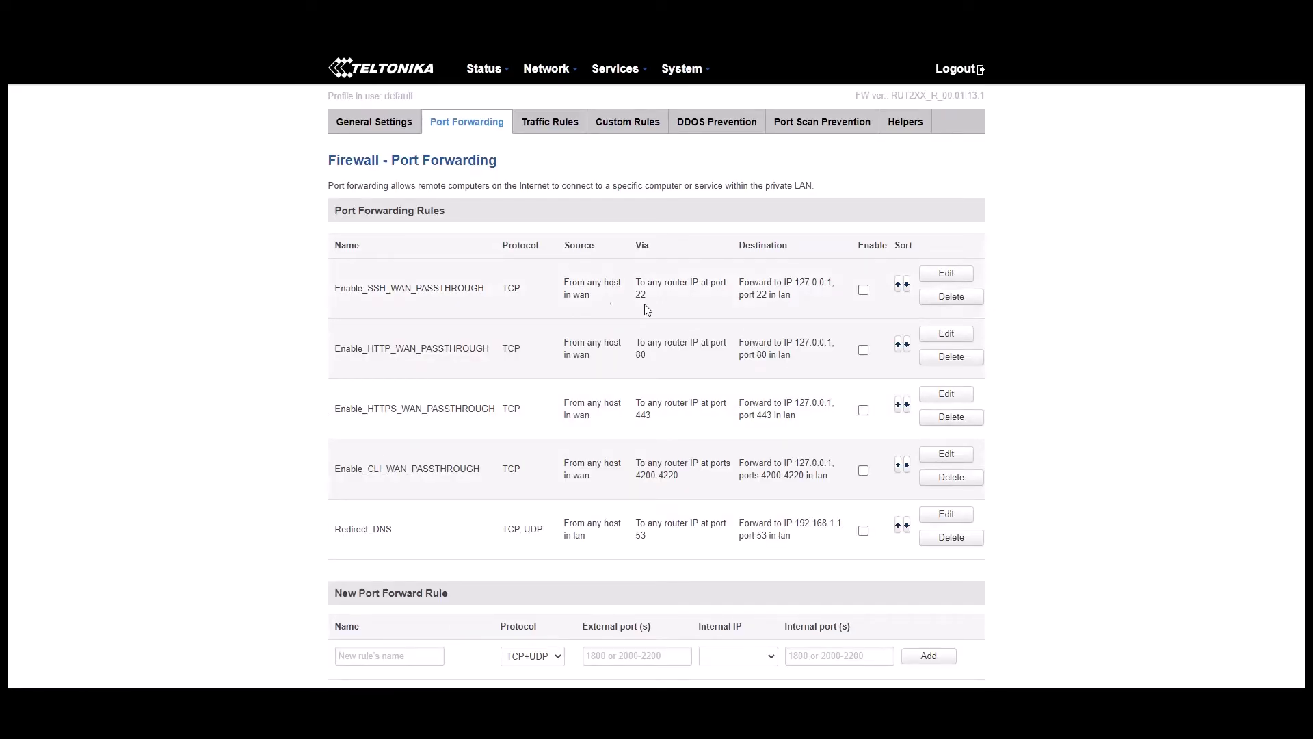
scroll(552, 437, down, 2)
scroll(633, 281, up, 2)
click(552, 127)
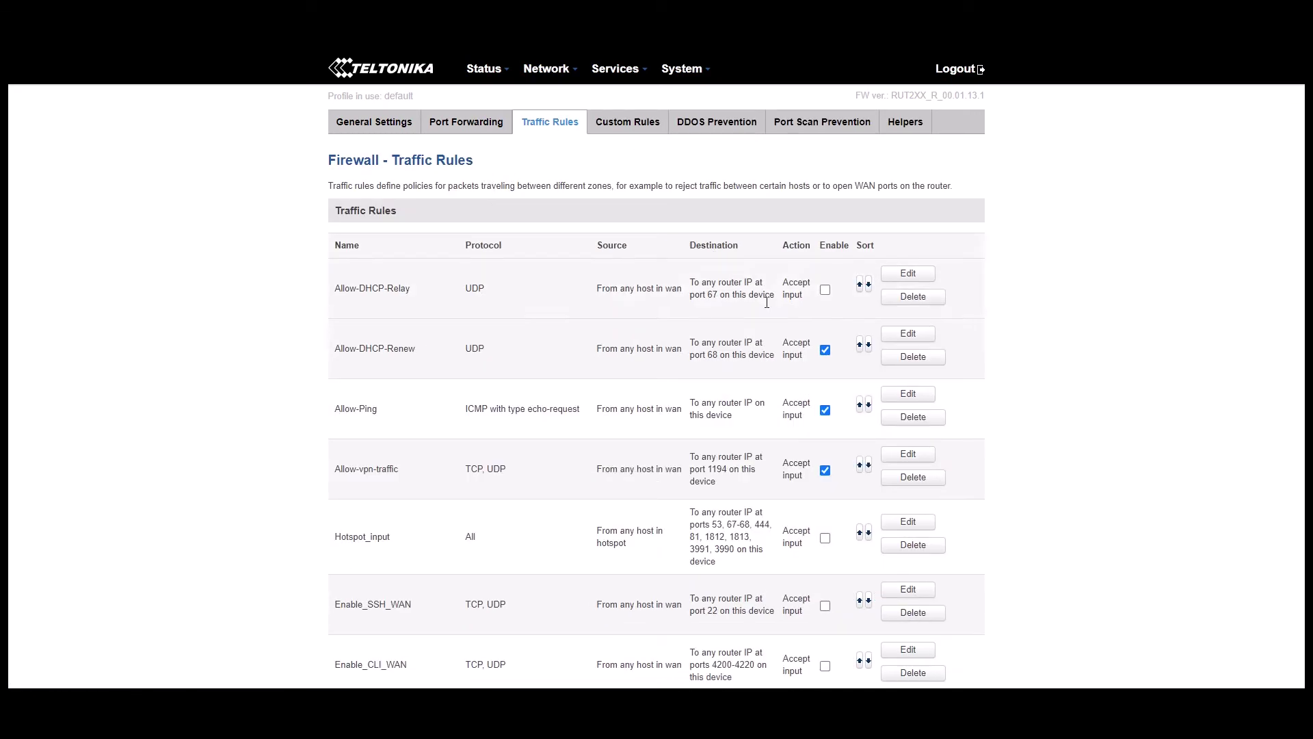
scroll(547, 307, down, 5)
View the dynamic routing configuration for the BGP protocol and look through the list of available services.
mouse_move(551, 69)
click(547, 203)
mouse_move(619, 69)
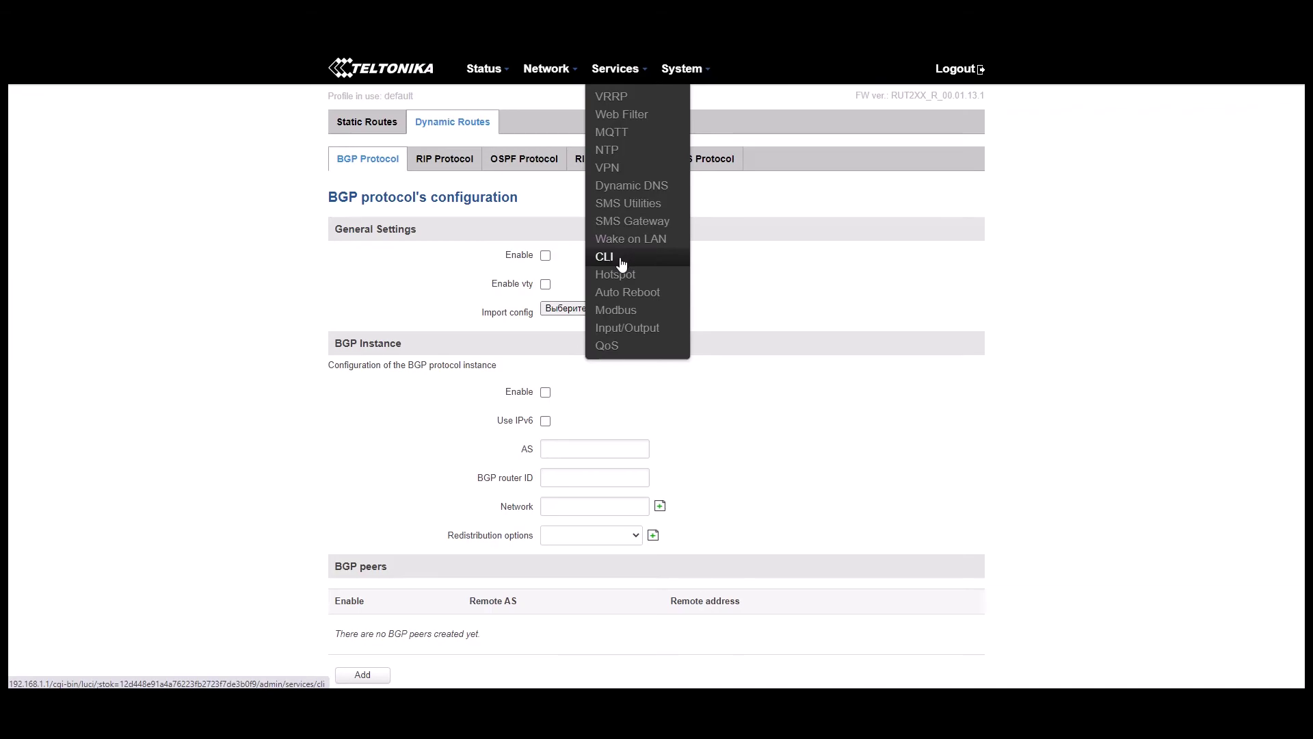
Review the router's general administration settings and open the firmware page.
mouse_move(690, 73)
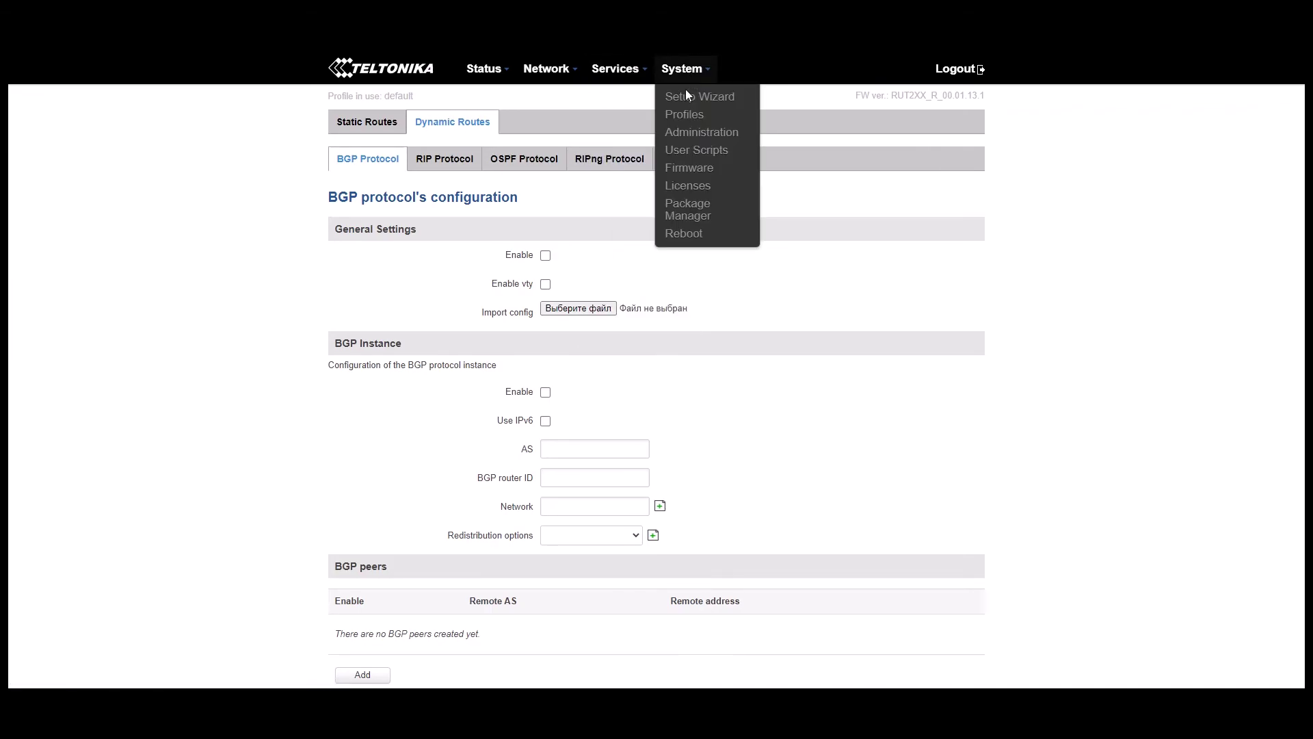
click(692, 136)
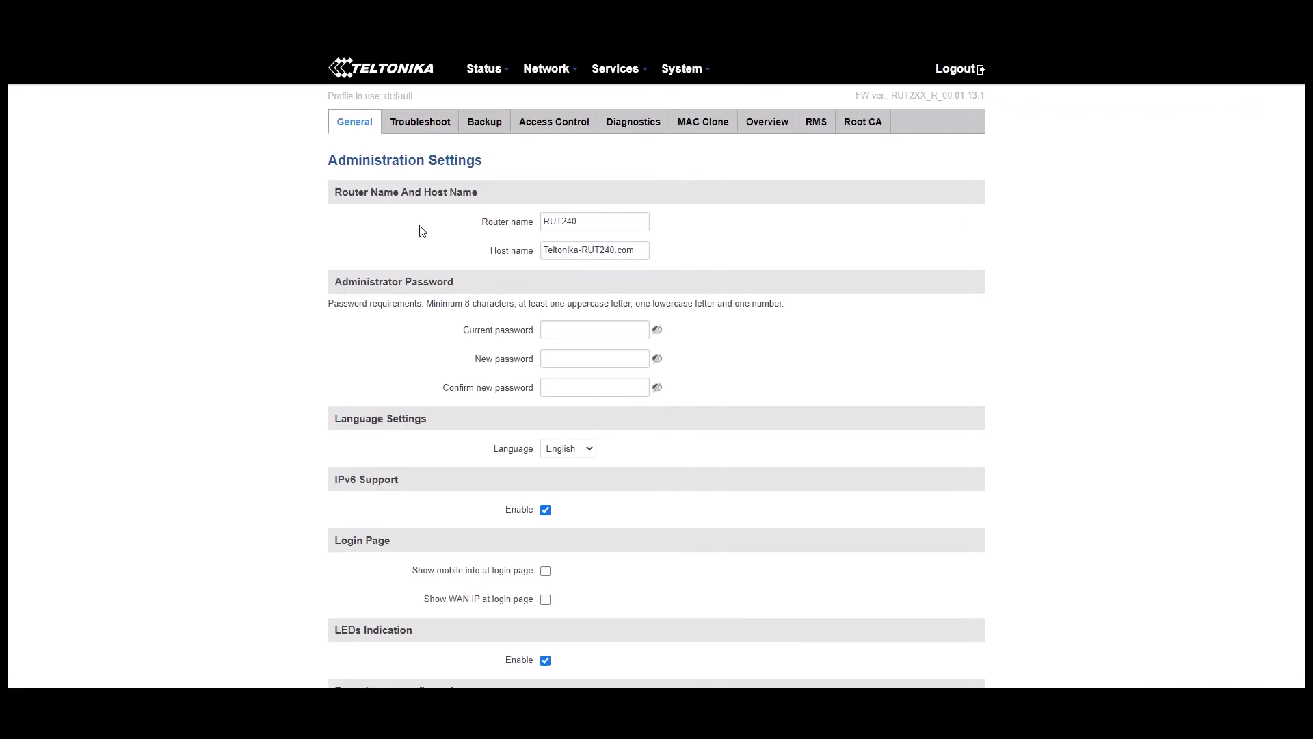
scroll(376, 242, down, 3)
scroll(376, 240, up, 3)
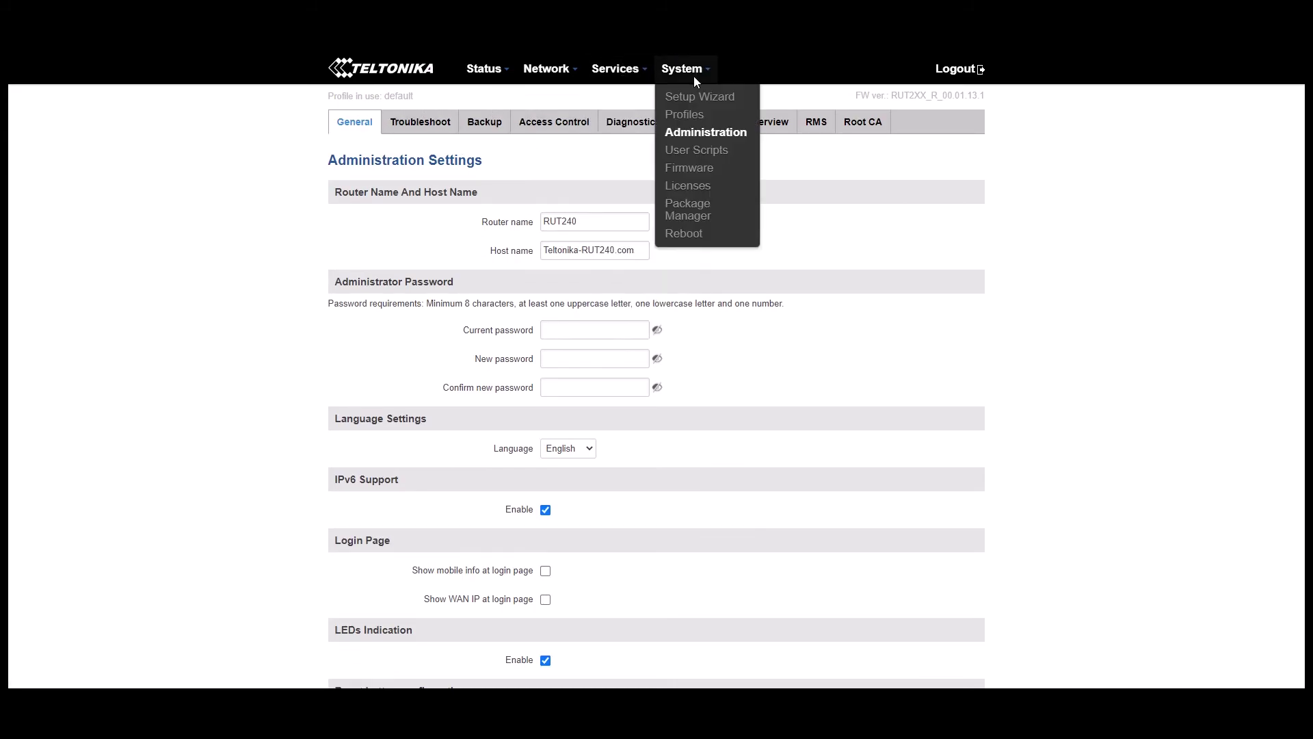
click(679, 171)
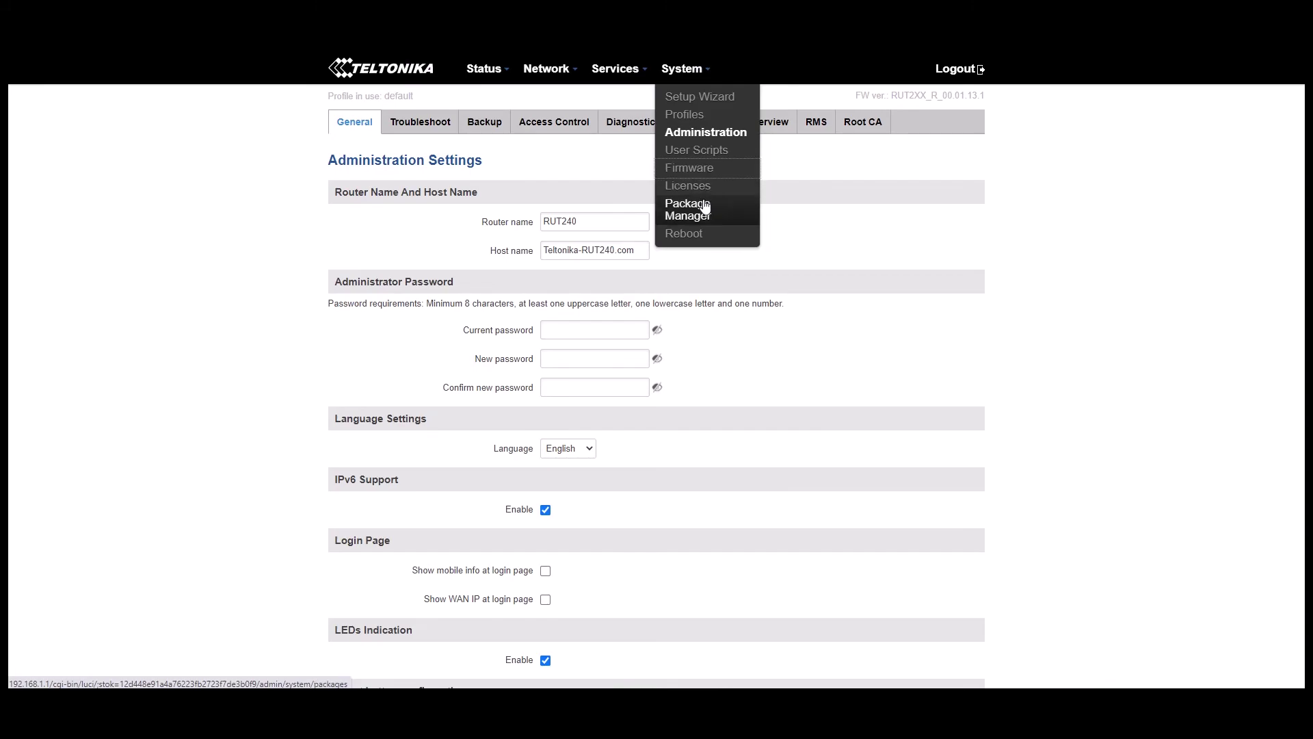